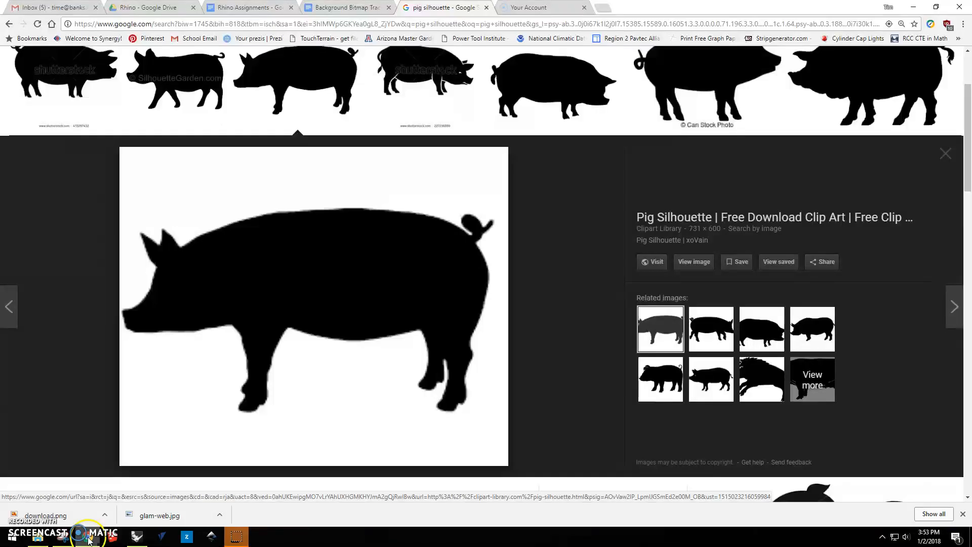
# View the pig silhouette in Chrome, return to Rhino and load the "download" image with the BackgroundBitmap command.
pyautogui.click(87, 536)
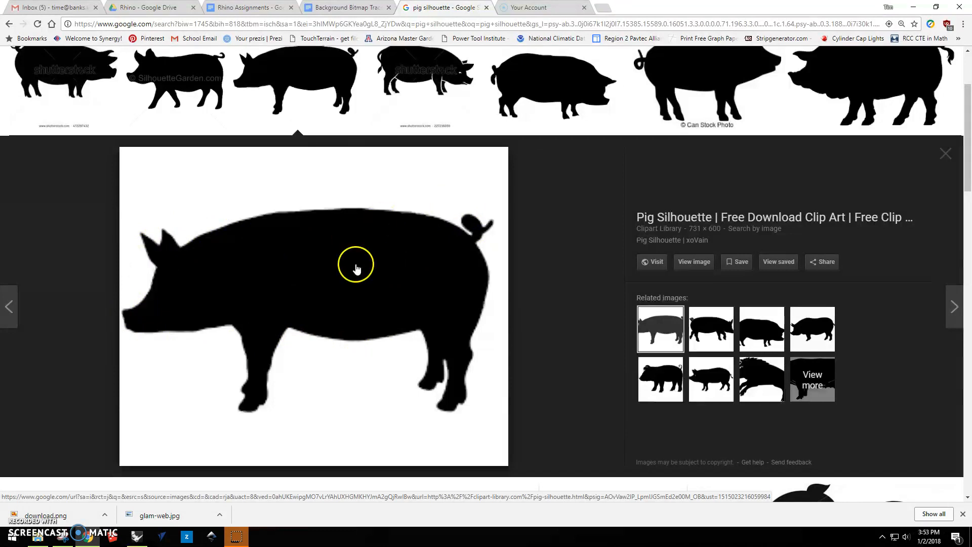
pyautogui.click(137, 537)
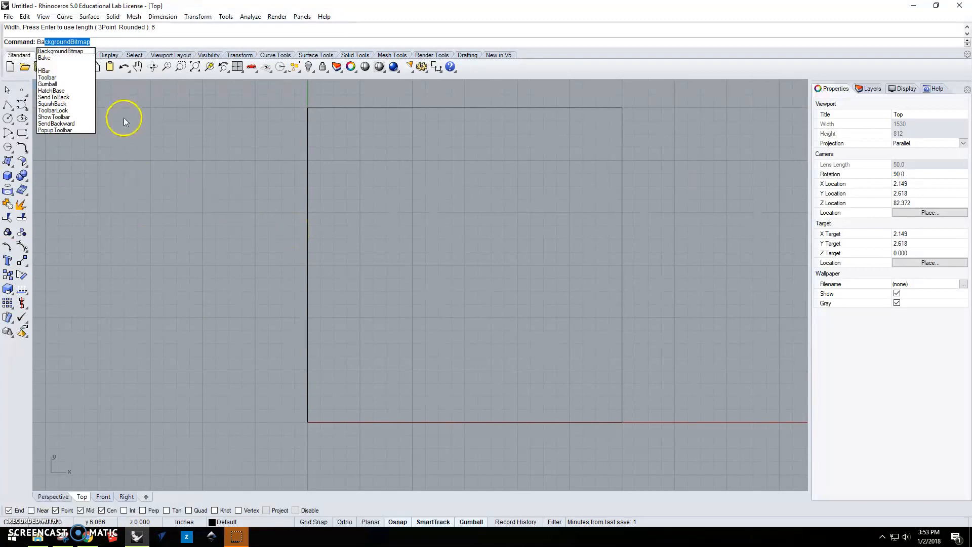
pyautogui.click(82, 53)
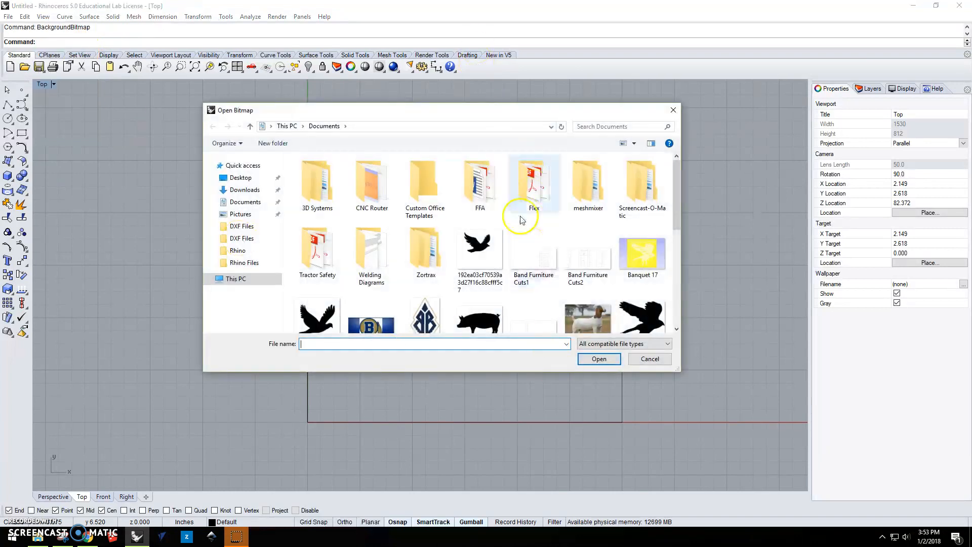
pyautogui.scroll(-1, 436, 182)
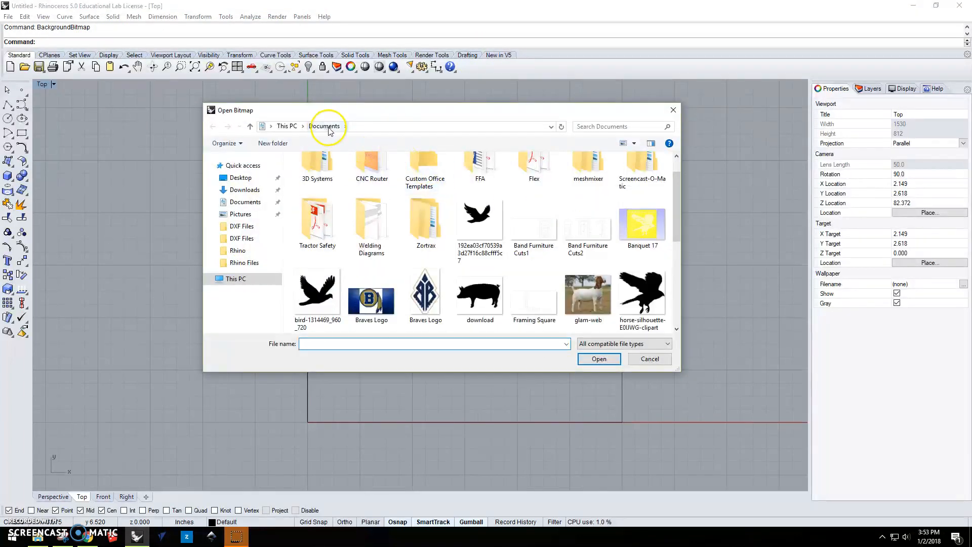
pyautogui.doubleClick(480, 293)
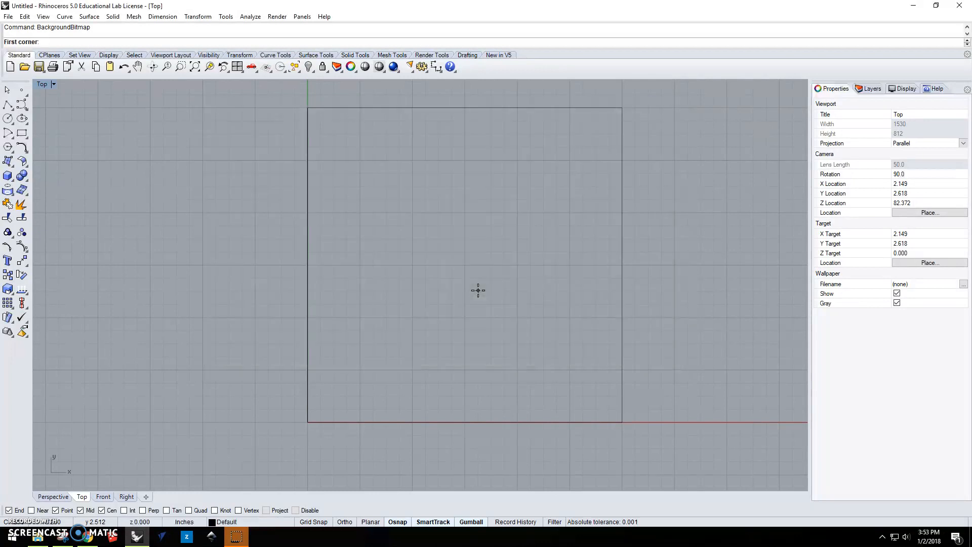
# Disable object snaps while placing the pig bitmap from the square's lower-left corner to just inside its right edge.
pyautogui.click(308, 422)
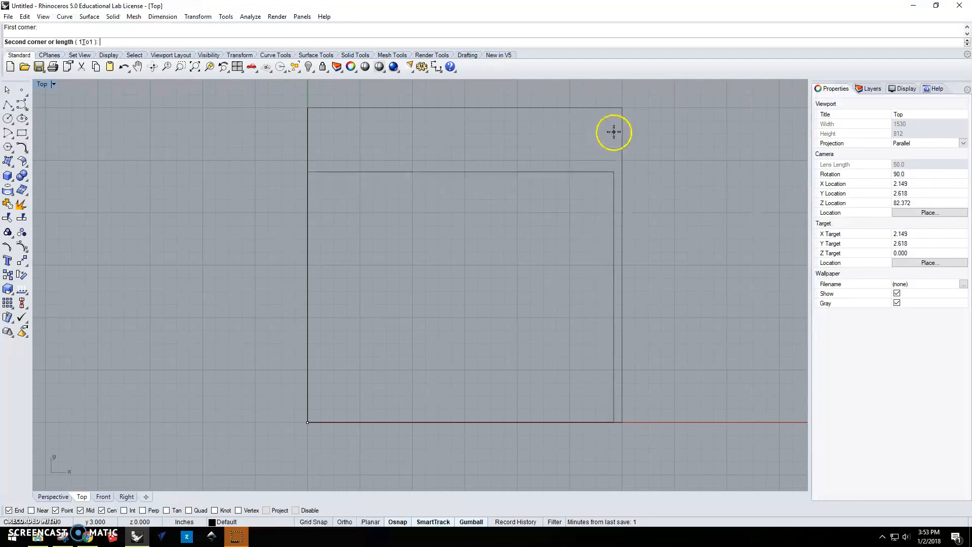
pyautogui.click(389, 527)
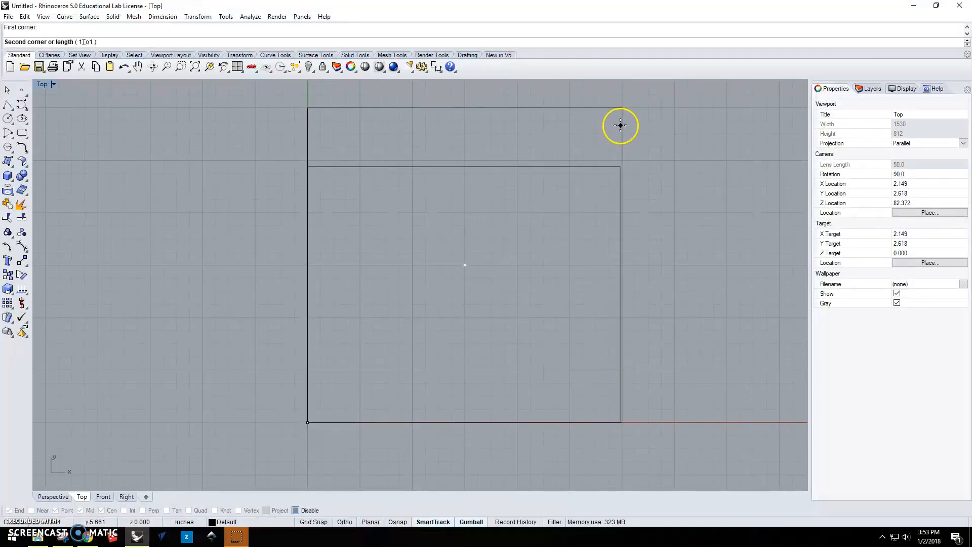
pyautogui.click(621, 125)
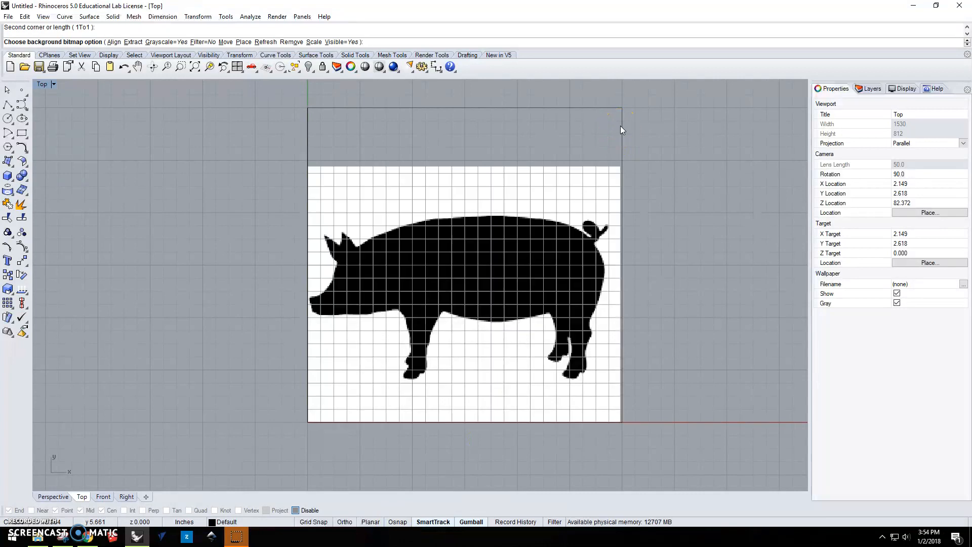
# Start an interpolate-points curve at the notch behind the pig's ear and trace the front part of the back.
pyautogui.scroll(1, 523, 241)
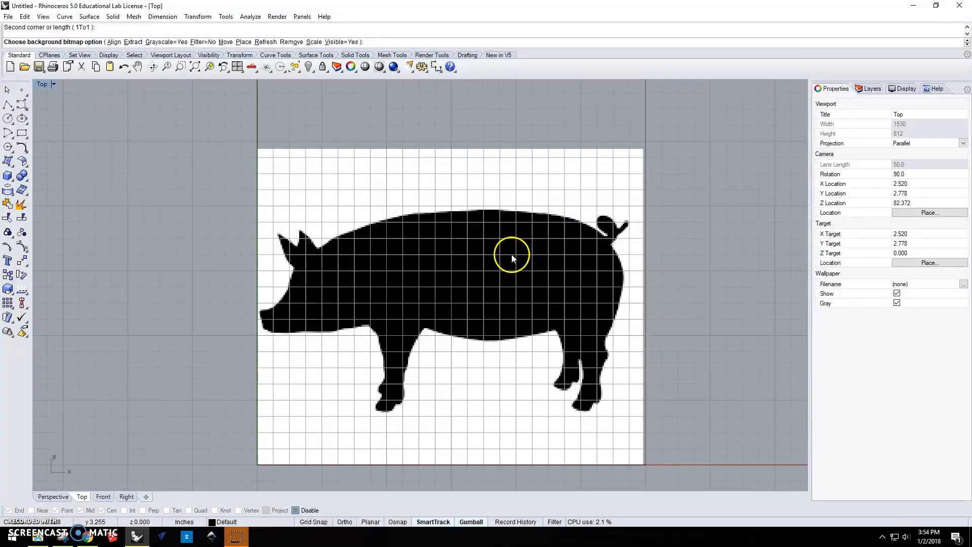
pyautogui.scroll(1, 512, 254)
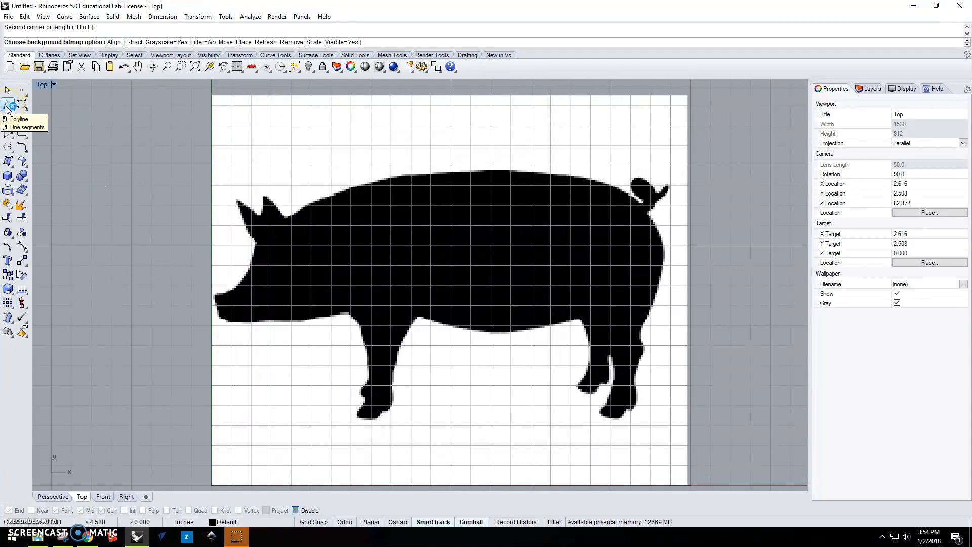
pyautogui.click(23, 106)
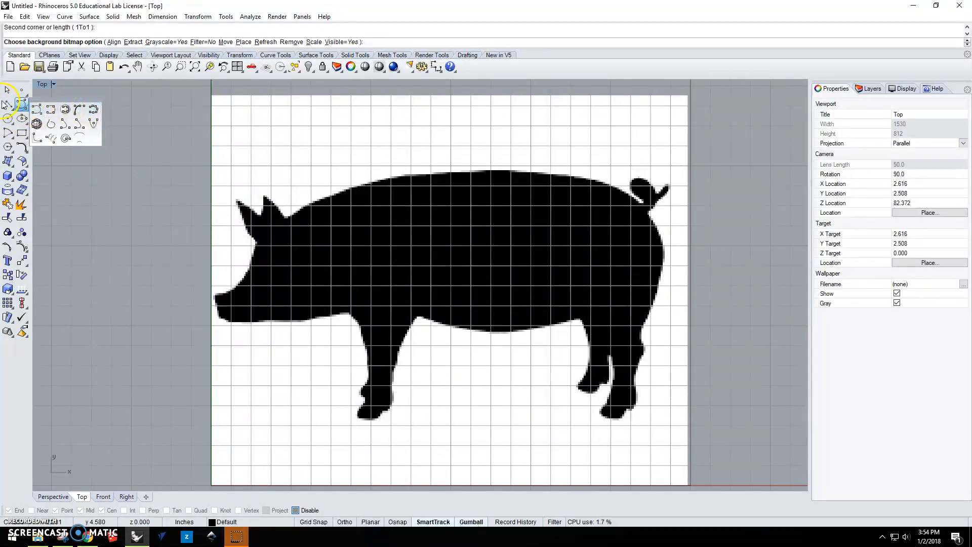
pyautogui.click(50, 110)
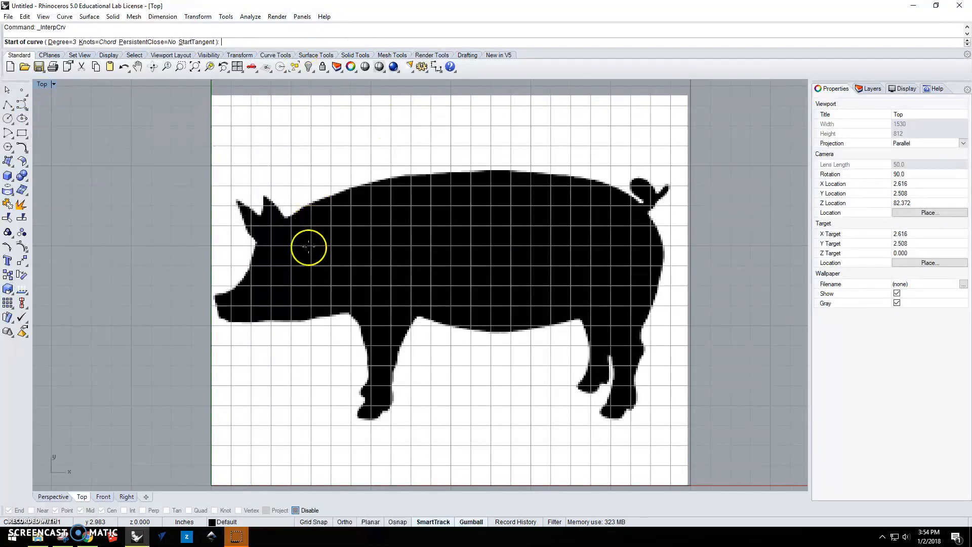
pyautogui.scroll(3, 291, 219)
pyautogui.scroll(1, 291, 219)
pyautogui.click(281, 215)
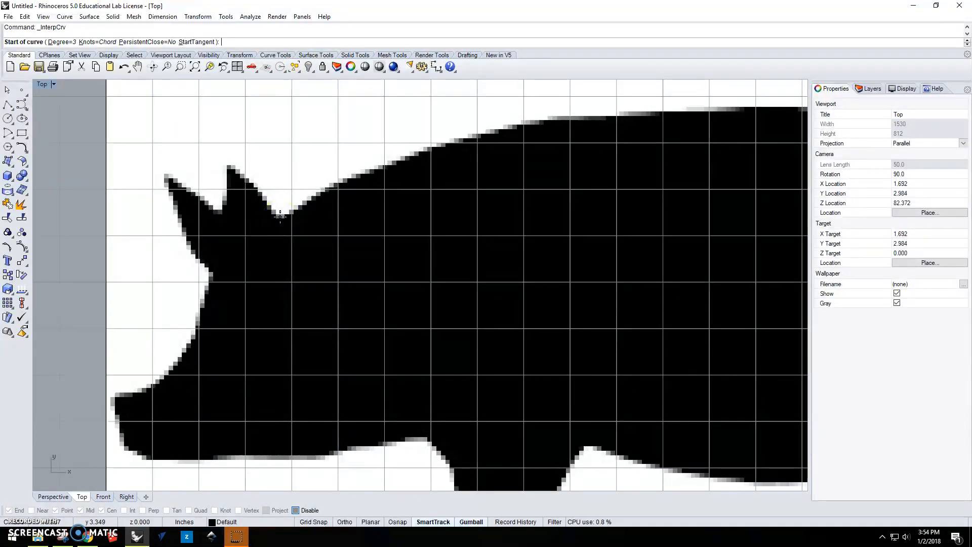
pyautogui.click(280, 217)
pyautogui.click(339, 186)
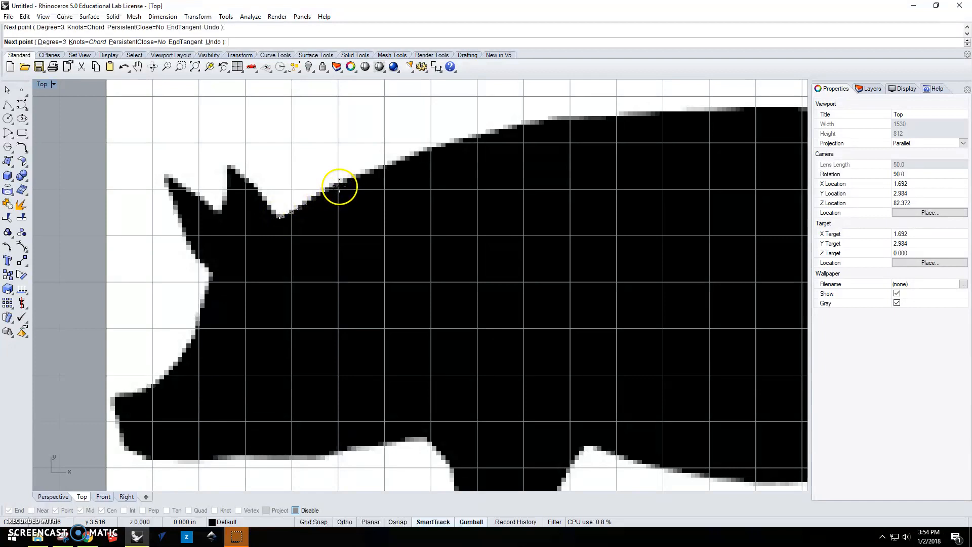
pyautogui.click(440, 147)
pyautogui.click(531, 122)
# Continue the curve over the top of the pig's back and down to the base of the tail.
pyautogui.moveTo(636, 108); pyautogui.dragTo(333, 181, button='right')
pyautogui.click(334, 181)
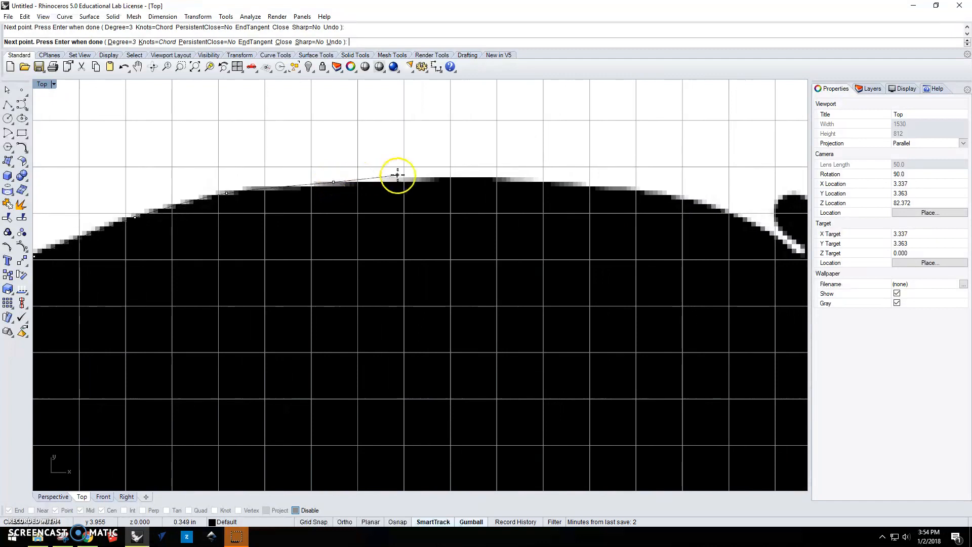
pyautogui.click(433, 178)
pyautogui.click(556, 180)
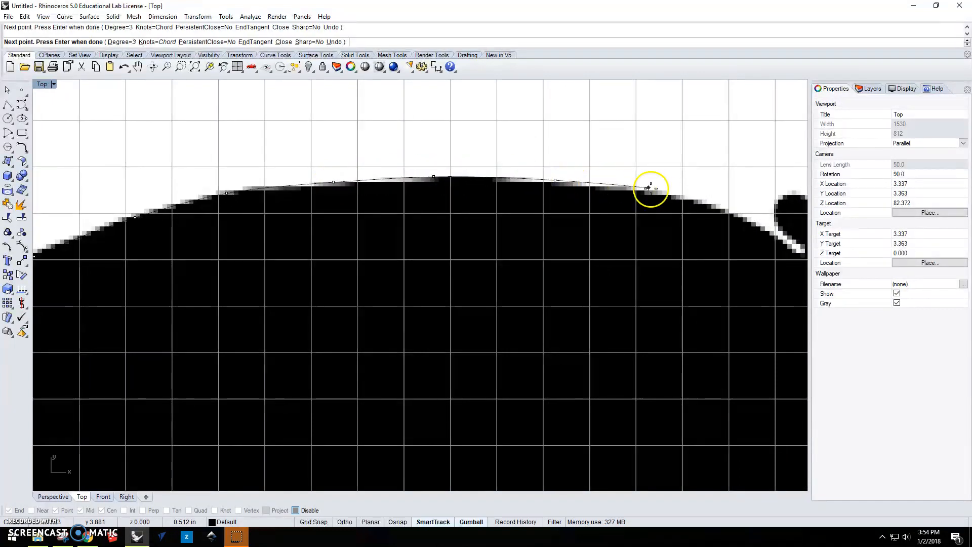
pyautogui.scroll(-5, 668, 193)
pyautogui.scroll(6, 667, 196)
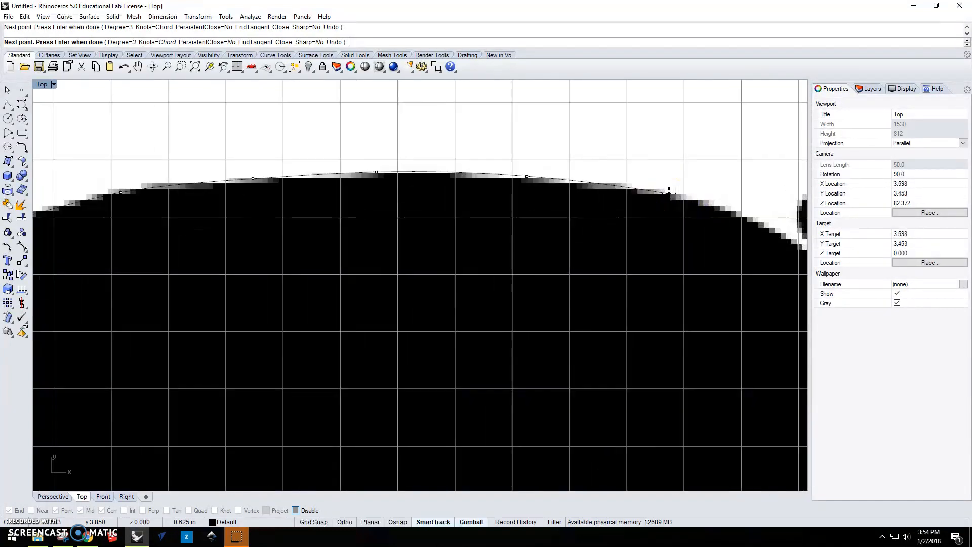
pyautogui.click(734, 196)
pyautogui.moveTo(739, 197); pyautogui.dragTo(582, 195, button='right')
pyautogui.click(594, 213)
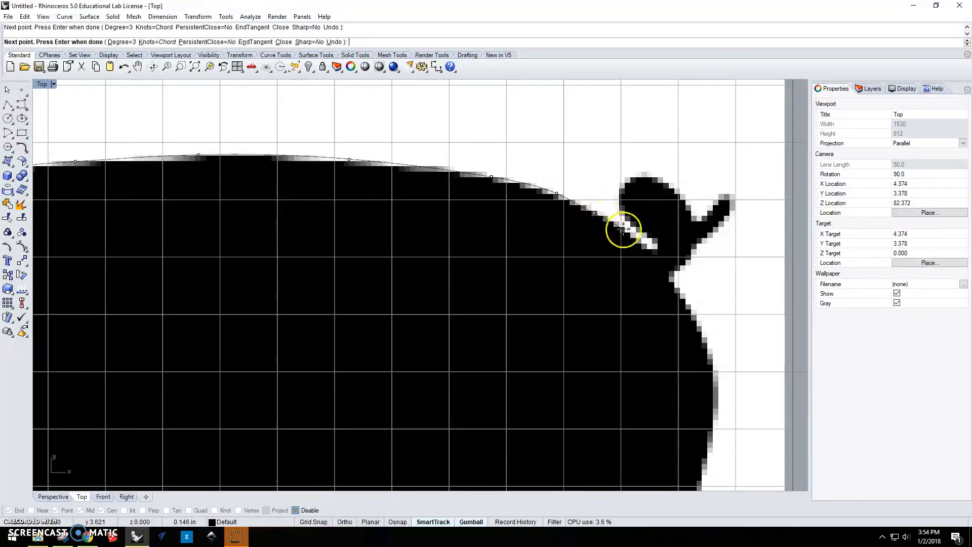
pyautogui.click(628, 233)
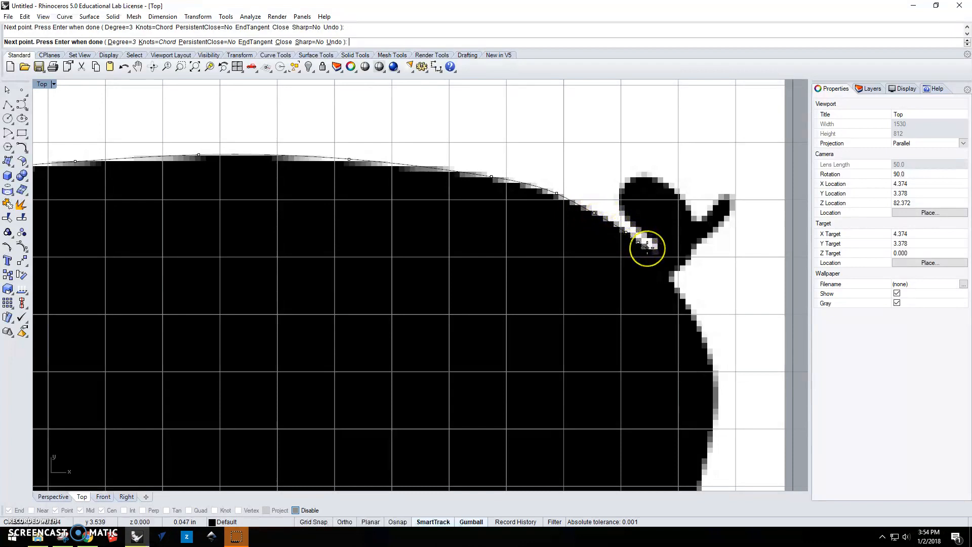
# Trace the curve around the closed end of the narrow gap below the tail curl and up the curl's near side.
pyautogui.scroll(5, 647, 248)
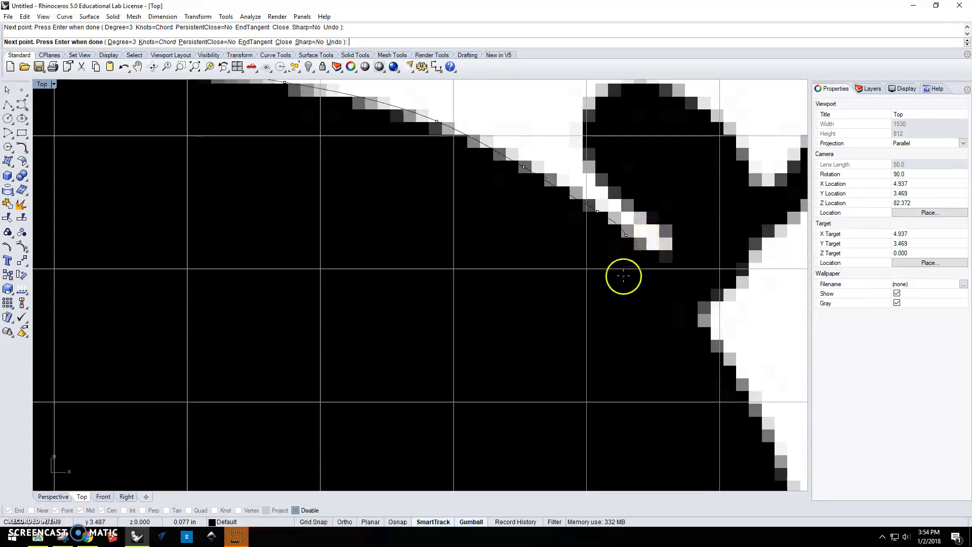
pyautogui.click(640, 246)
pyautogui.click(654, 247)
pyautogui.click(669, 248)
pyautogui.click(668, 239)
pyautogui.click(660, 228)
pyautogui.click(650, 220)
pyautogui.click(622, 200)
pyautogui.click(607, 183)
pyautogui.click(590, 163)
pyautogui.click(585, 142)
# Trace the curve over the rounded top of the tail curl and down its far side.
pyautogui.moveTo(593, 102); pyautogui.dragTo(544, 188, button='right')
pyautogui.click(557, 173)
pyautogui.click(574, 166)
pyautogui.click(598, 167)
pyautogui.click(629, 176)
pyautogui.click(653, 194)
pyautogui.click(676, 216)
pyautogui.click(689, 236)
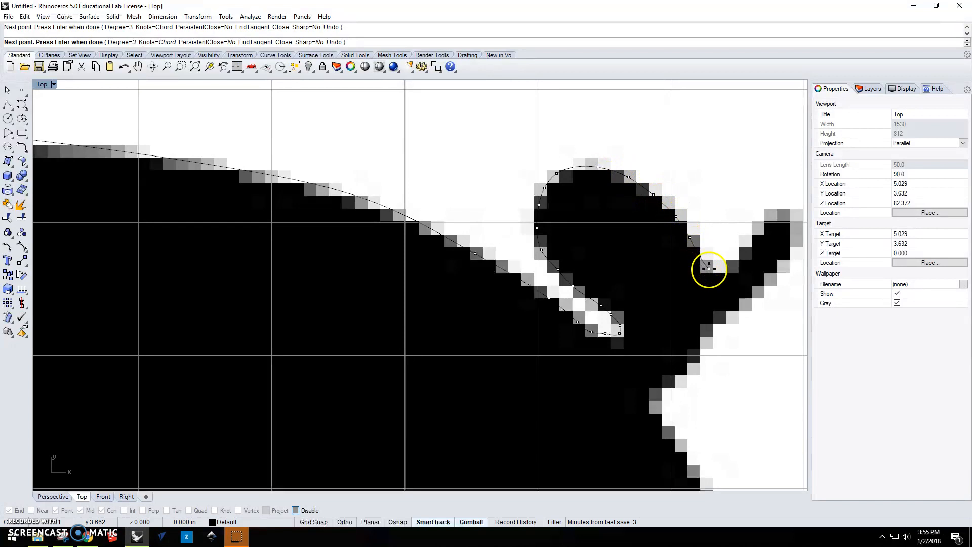
# Continue the curve through the valley between the tail curl and the tail tip, then around the tip.
pyautogui.click(709, 269)
pyautogui.click(727, 265)
pyautogui.click(752, 239)
pyautogui.moveTo(770, 217); pyautogui.dragTo(564, 224, button='right')
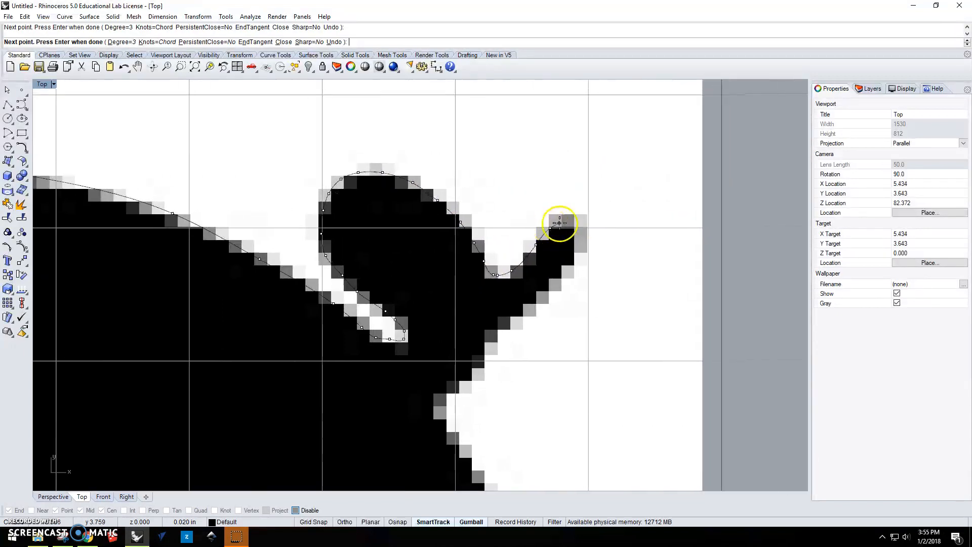
pyautogui.click(562, 222)
pyautogui.click(580, 227)
pyautogui.click(584, 243)
# Trace the curve down the underside of the tail to the notch where it meets the rump.
pyautogui.click(573, 266)
pyautogui.click(560, 285)
pyautogui.click(529, 309)
pyautogui.click(510, 327)
pyautogui.click(486, 345)
pyautogui.click(462, 379)
pyautogui.click(443, 394)
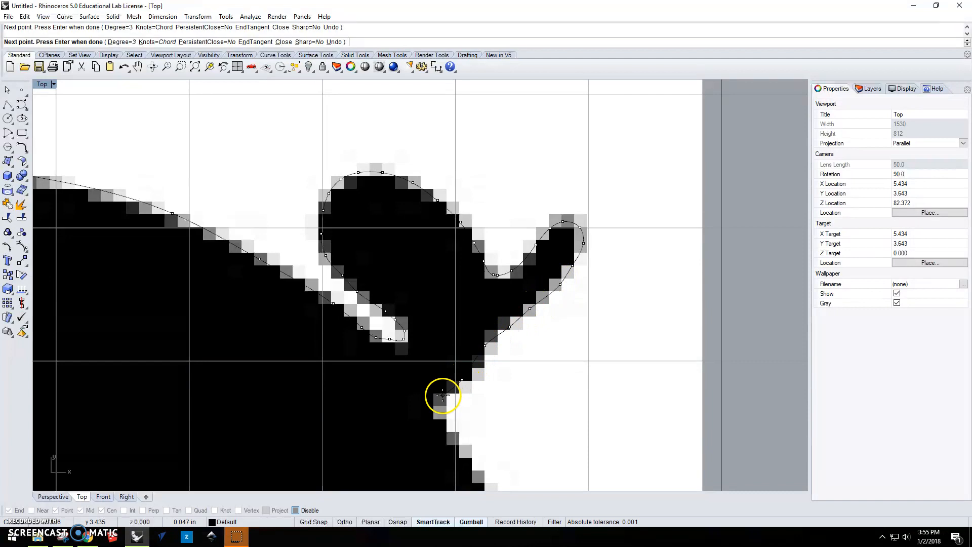
# Trace the curve out of the notch under the tail and around the widest part of the rump.
pyautogui.click(439, 410)
pyautogui.click(443, 421)
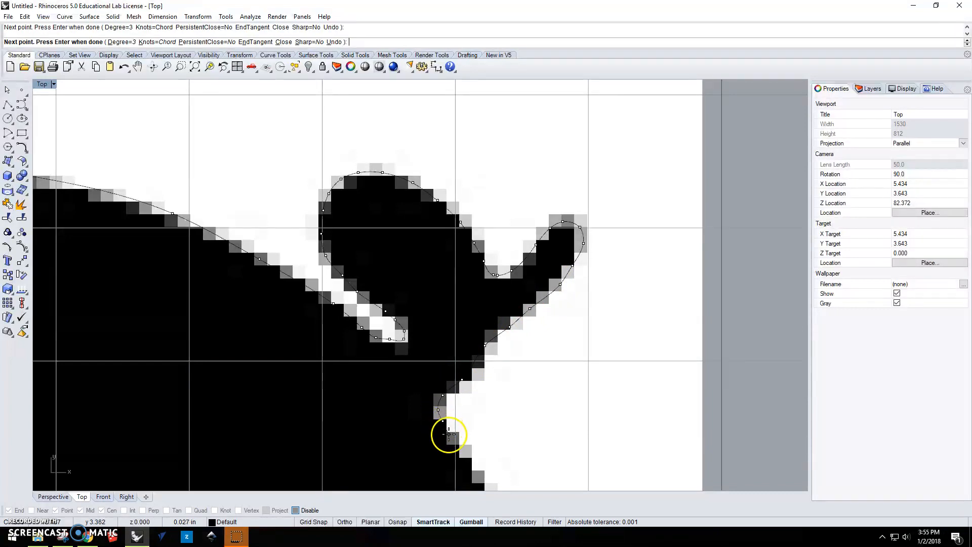
pyautogui.moveTo(449, 434); pyautogui.dragTo(394, 249, button='right')
pyautogui.click(407, 267)
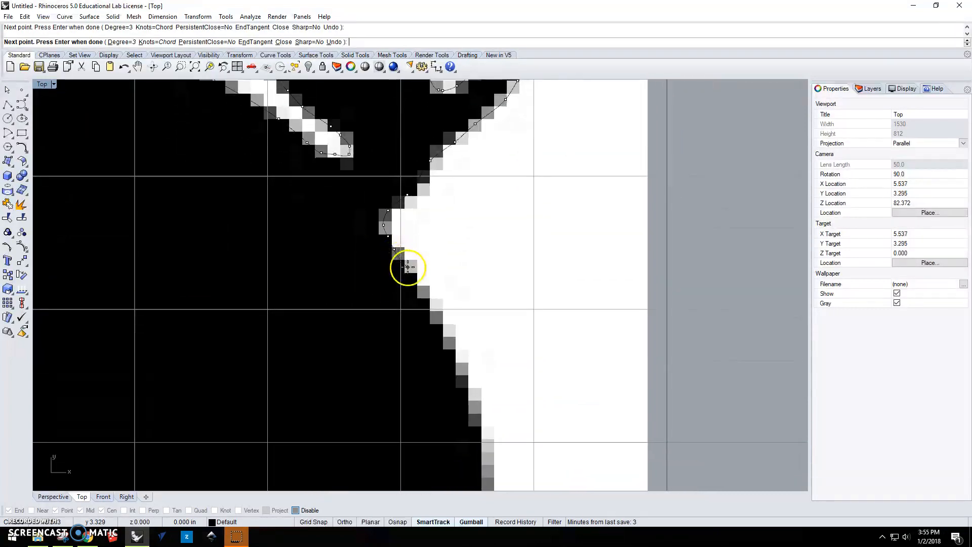
pyautogui.click(434, 312)
pyautogui.moveTo(458, 364); pyautogui.dragTo(430, 190, button='right')
pyautogui.click(431, 192)
pyautogui.click(443, 241)
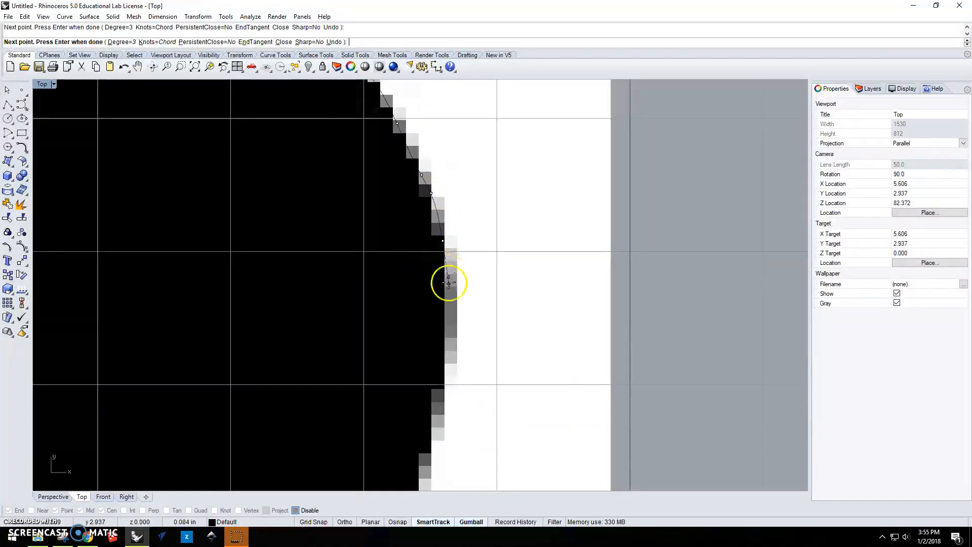
pyautogui.click(449, 299)
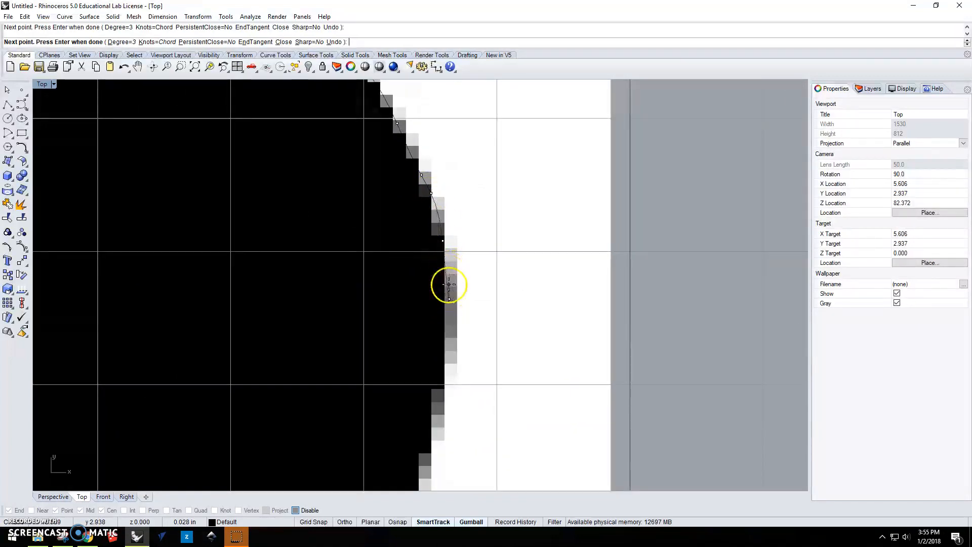
pyautogui.click(445, 394)
# Continue the curve down the back of the thigh to the inward bend above the hock.
pyautogui.scroll(-10, 429, 441)
pyautogui.moveTo(429, 441); pyautogui.dragTo(452, 189, button='right')
pyautogui.click(450, 224)
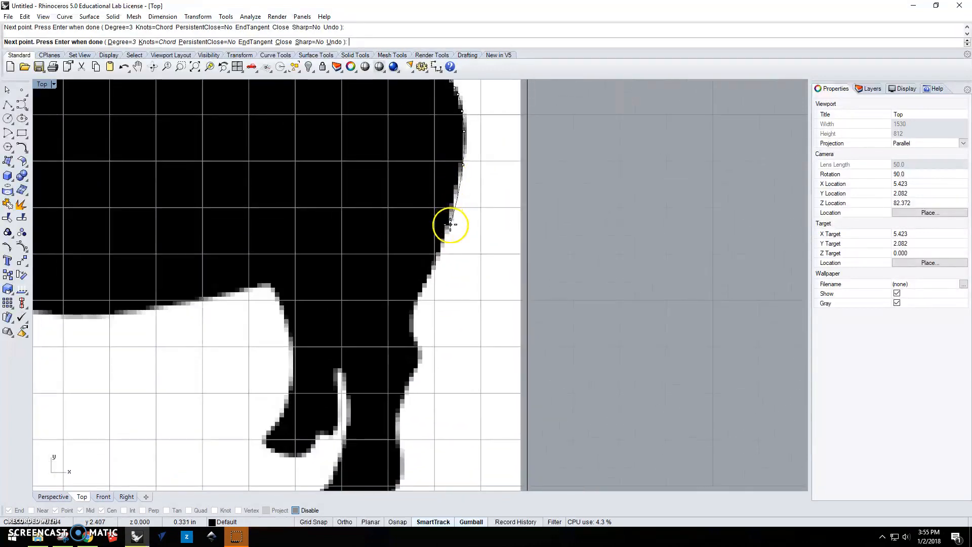
pyautogui.click(429, 278)
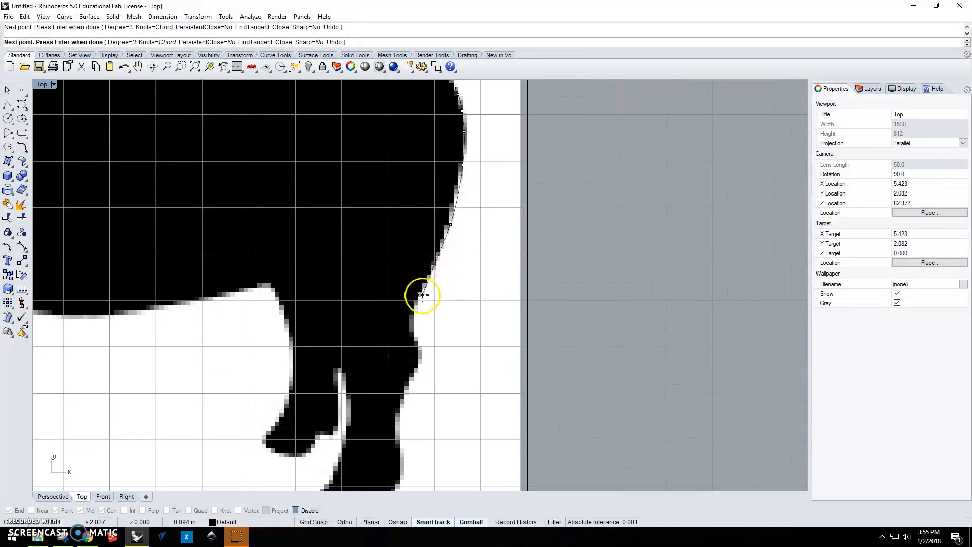
pyautogui.click(414, 306)
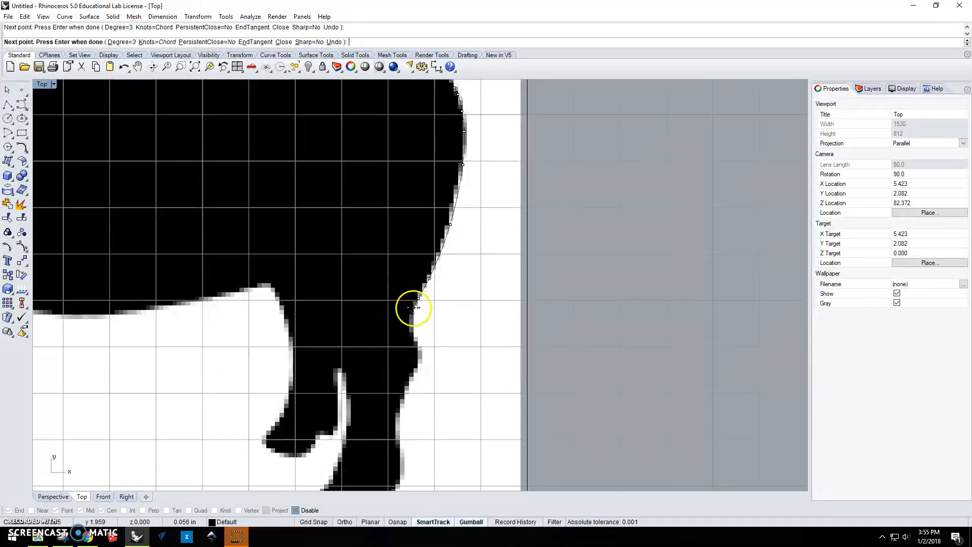
# Trace the curve around the protruding hock of the rearmost hind leg.
pyautogui.click(415, 339)
pyautogui.click(420, 349)
pyautogui.click(418, 361)
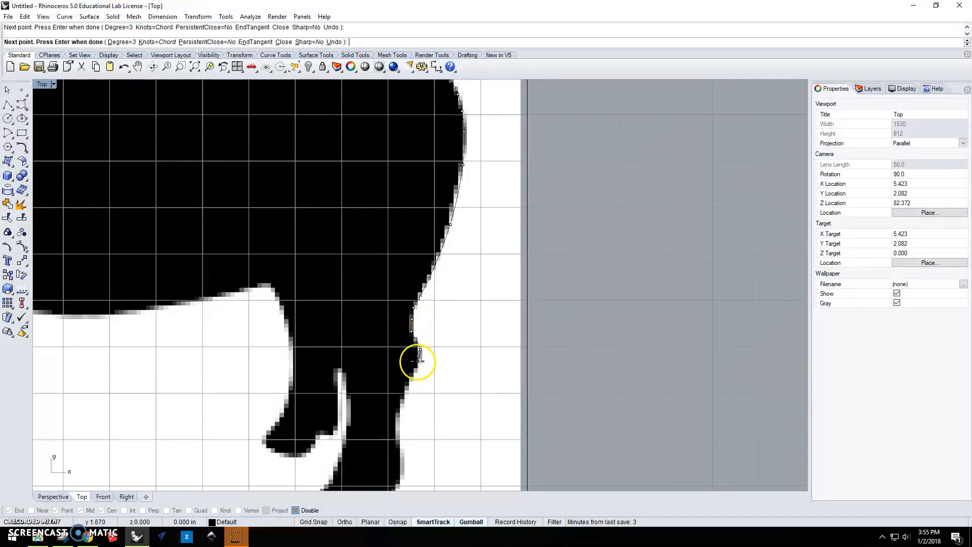
pyautogui.click(415, 373)
pyautogui.moveTo(413, 373); pyautogui.dragTo(414, 269, button='right')
pyautogui.scroll(10, 414, 269)
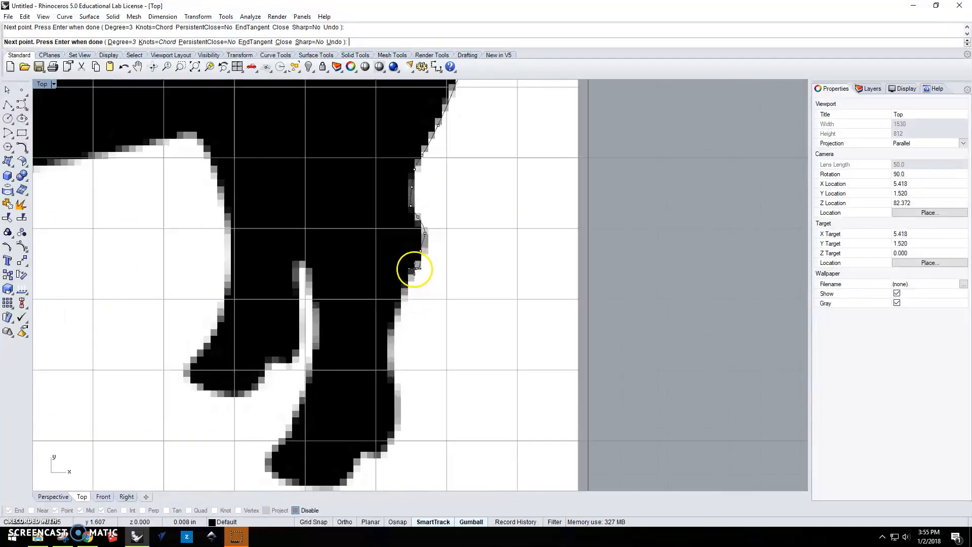
pyautogui.click(419, 269)
# Continue the curve below the hock and down the rear edge of the lower hind leg to its narrowest part.
pyautogui.click(400, 296)
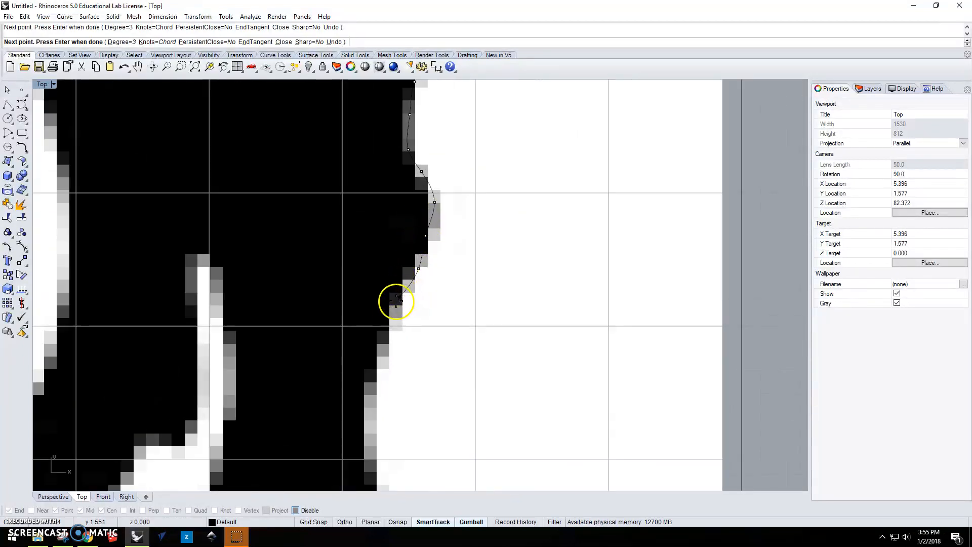
pyautogui.click(387, 325)
pyautogui.click(378, 358)
pyautogui.click(372, 386)
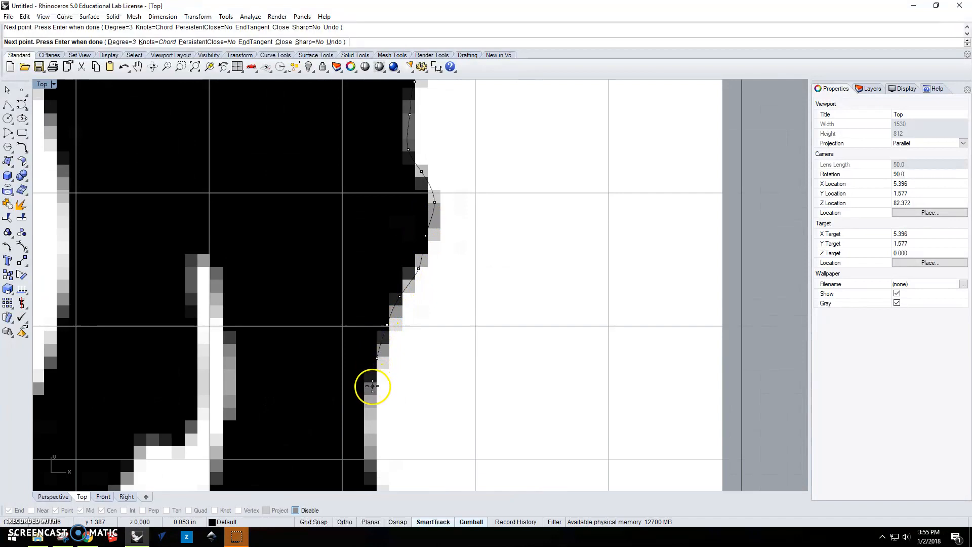
pyautogui.click(370, 429)
pyautogui.moveTo(369, 427); pyautogui.dragTo(374, 222, button='right')
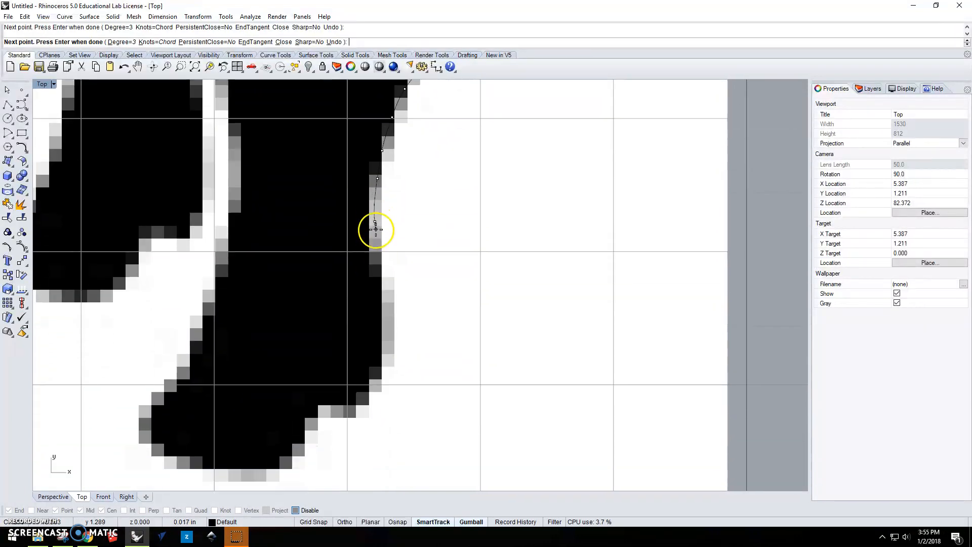
# Trace the curve around the rear bulge just above the hoof of the rearmost hind leg.
pyautogui.click(376, 250)
pyautogui.click(383, 285)
pyautogui.click(391, 315)
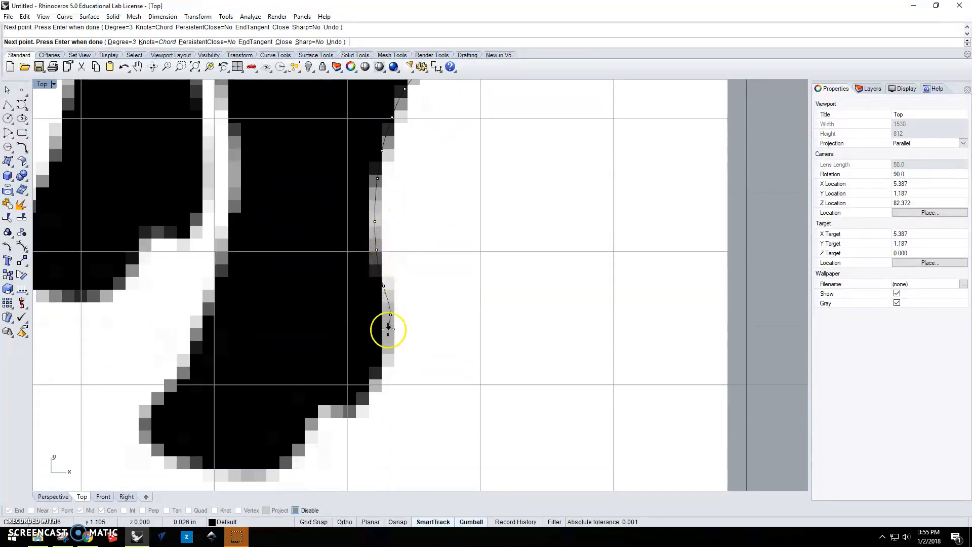
pyautogui.click(382, 362)
# Trace the curve beneath the rear bulge and down the heel to the hoof's sole, ending the curve there.
pyautogui.click(364, 394)
pyautogui.click(335, 406)
pyautogui.click(309, 420)
pyautogui.click(299, 442)
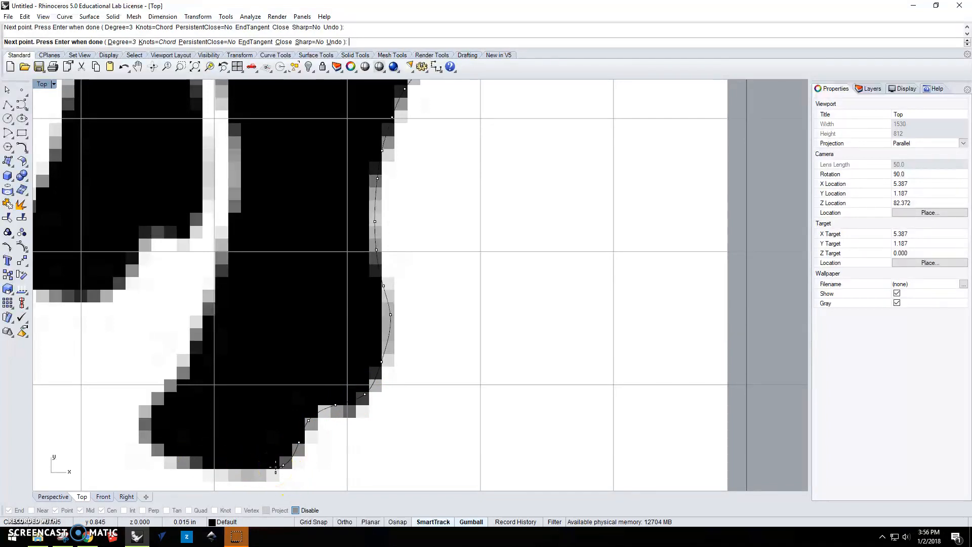
pyautogui.press('Return')
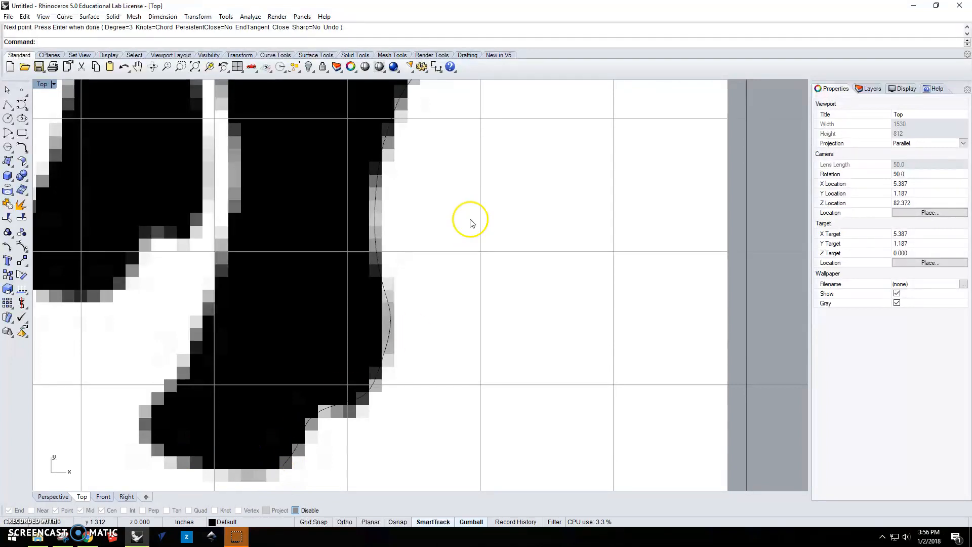
# Select the traced curve, then hide the background bitmap to inspect the outline and make the bitmap visible again.
pyautogui.click(385, 146)
pyautogui.scroll(-5, 405, 157)
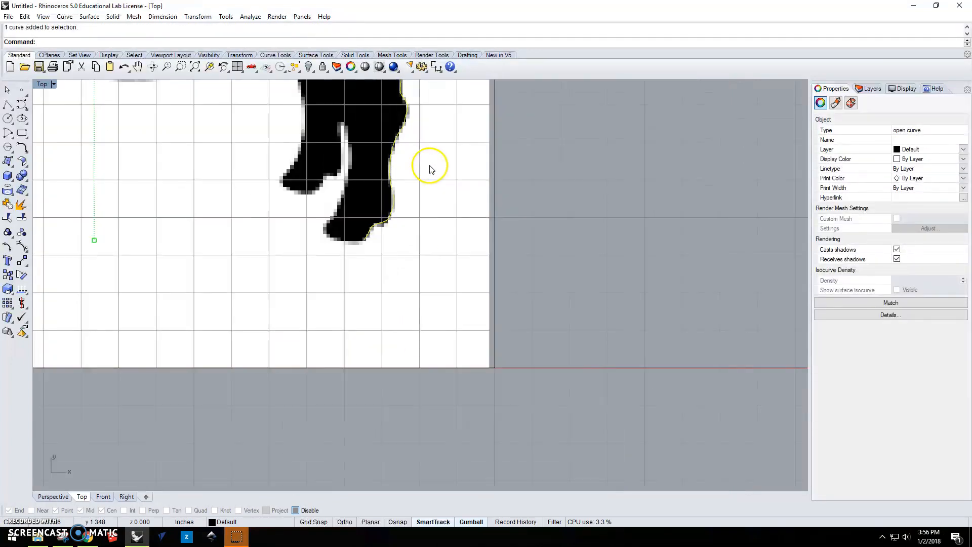
pyautogui.scroll(4, 531, 326)
pyautogui.scroll(-2, 494, 272)
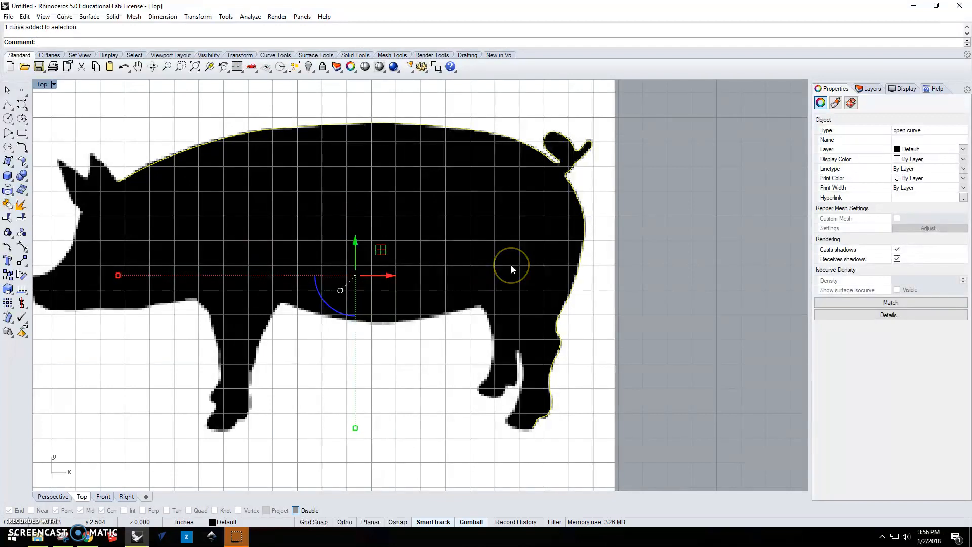
pyautogui.press('Return')
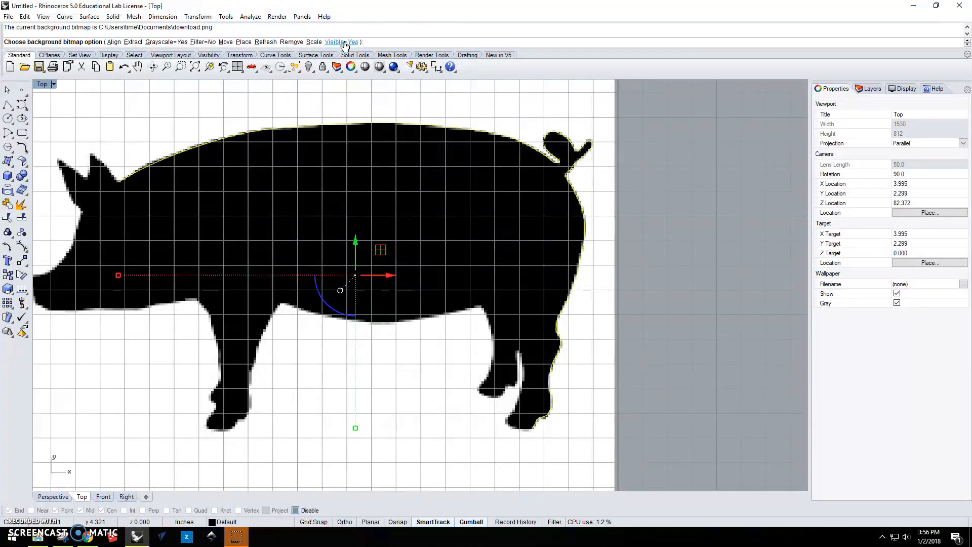
pyautogui.click(343, 43)
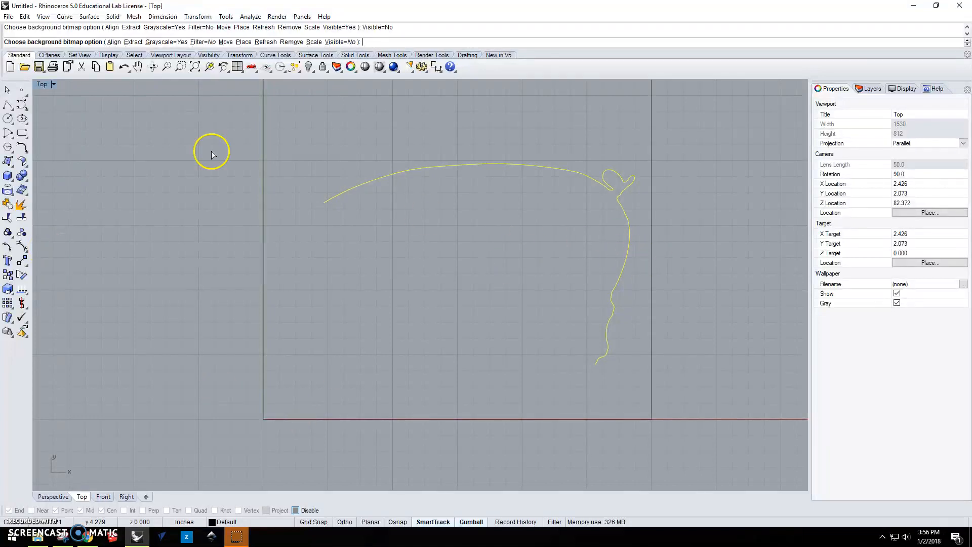
pyautogui.click(348, 43)
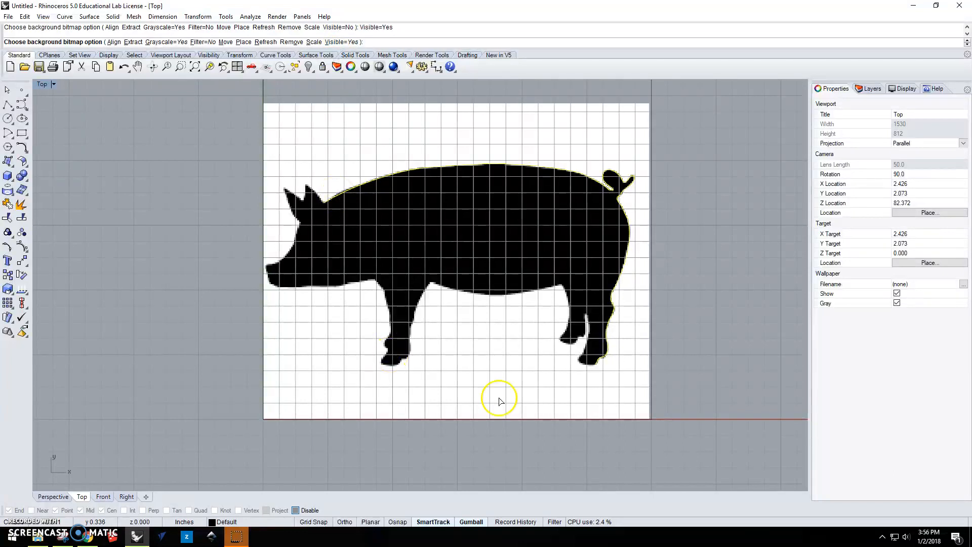
pyautogui.scroll(5, 601, 368)
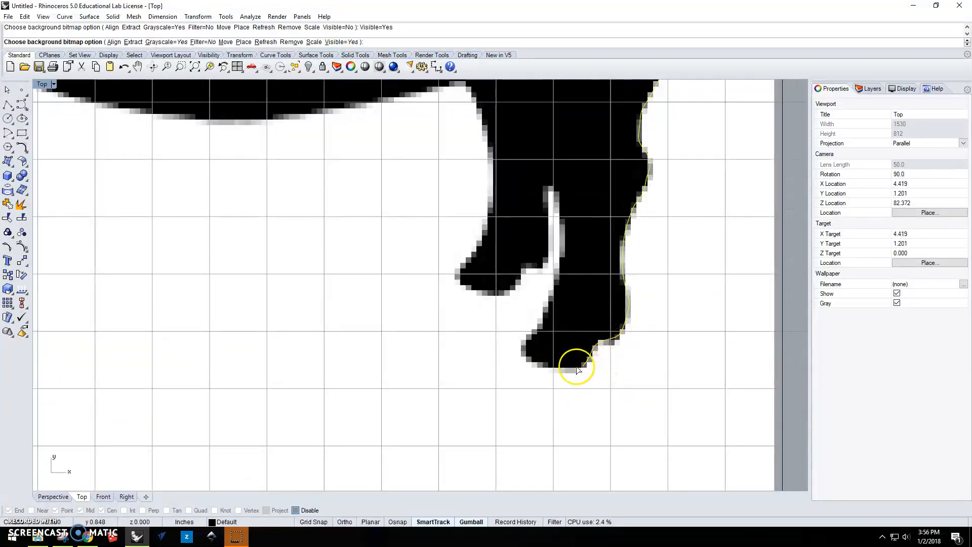
pyautogui.scroll(2, 587, 369)
pyautogui.press('Return')
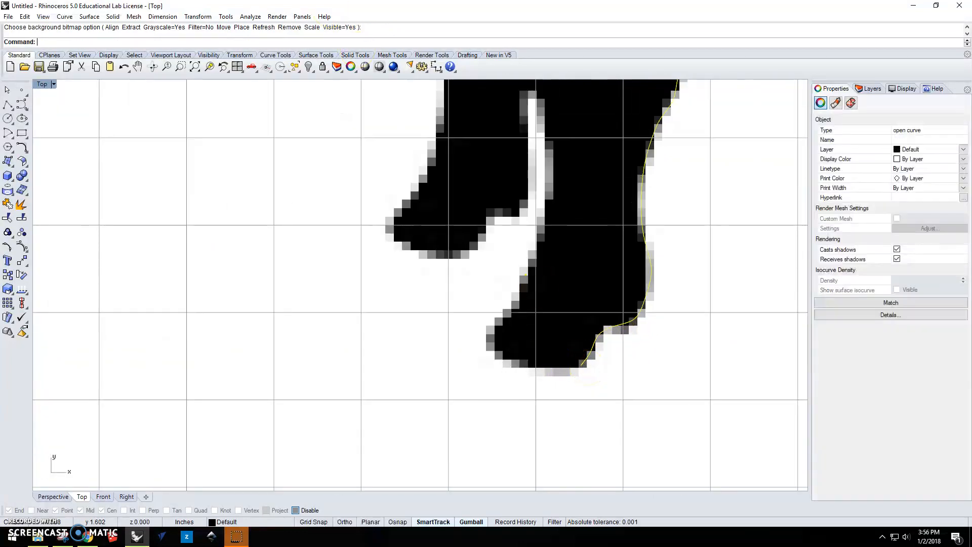
# With object snaps enabled, start a new interpolated curve at the previous curve's end and trace the hoof's sole around to the toe.
pyautogui.click(27, 110)
pyautogui.click(50, 110)
pyautogui.click(398, 522)
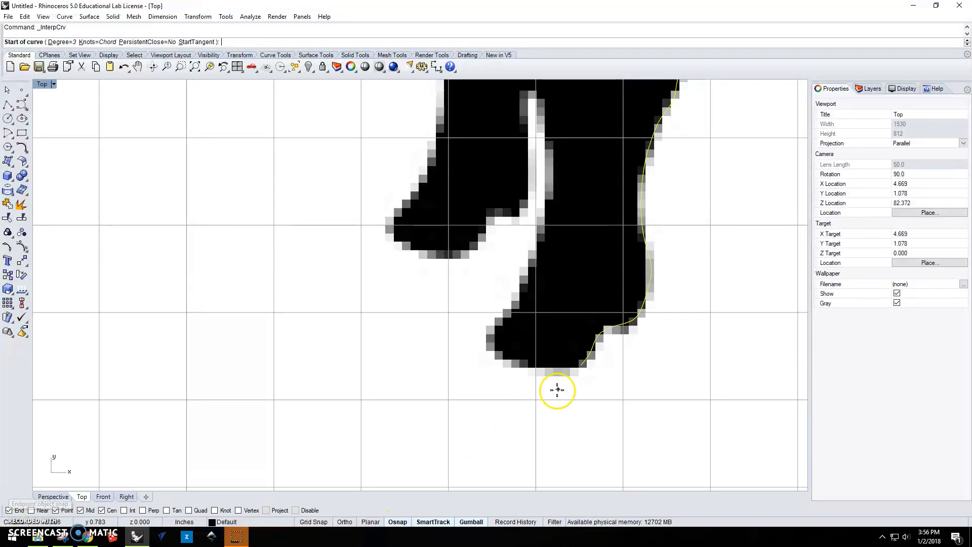
pyautogui.click(579, 364)
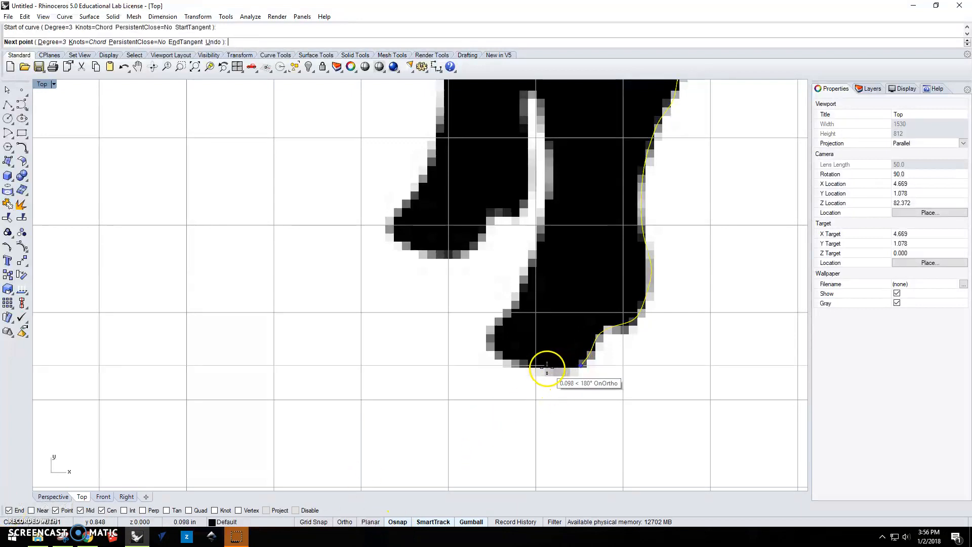
pyautogui.click(531, 366)
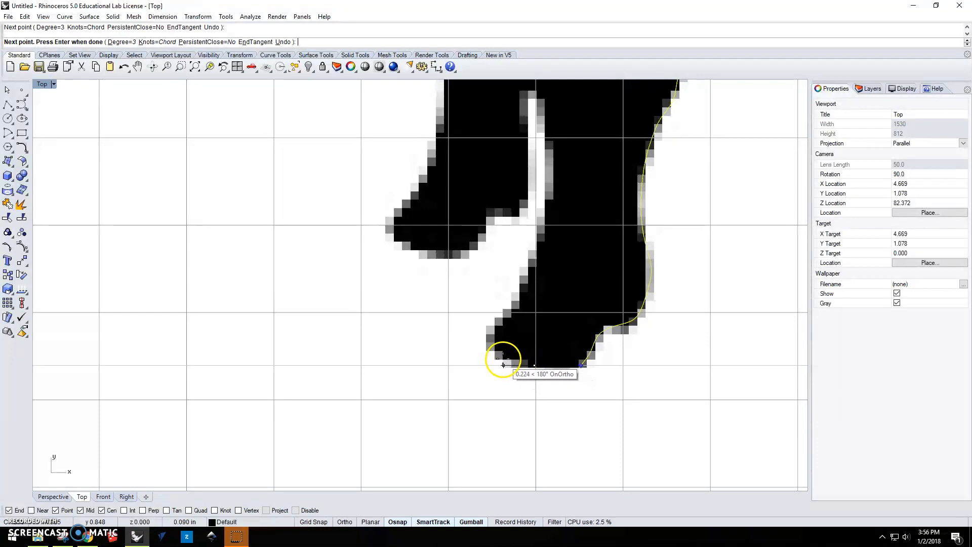
pyautogui.click(499, 354)
pyautogui.click(493, 345)
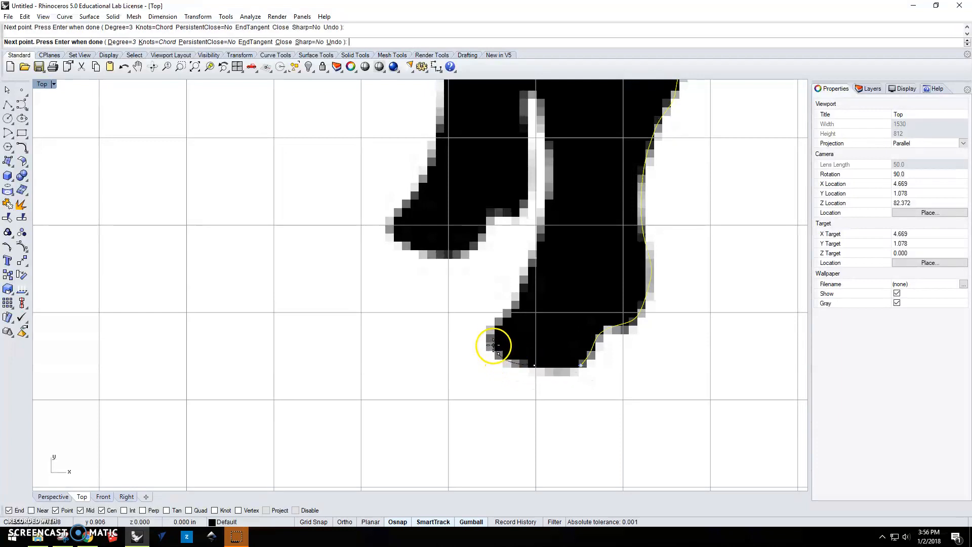
# Trace the curve up the front edge of the rearmost leg to the top of the gap between the hind legs and end it.
pyautogui.click(513, 307)
pyautogui.click(524, 287)
pyautogui.click(537, 246)
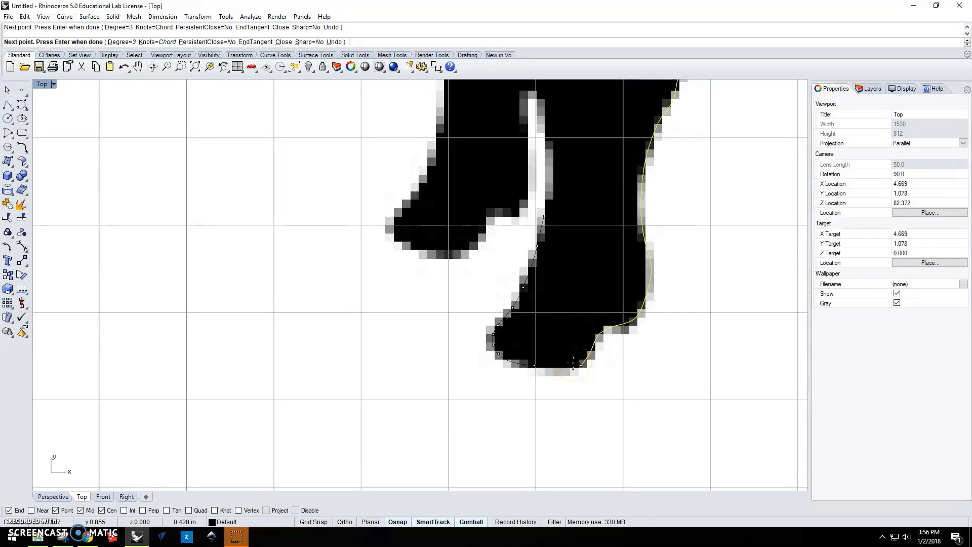
pyautogui.scroll(2, 574, 362)
pyautogui.moveTo(574, 345); pyautogui.dragTo(606, 172, button='right')
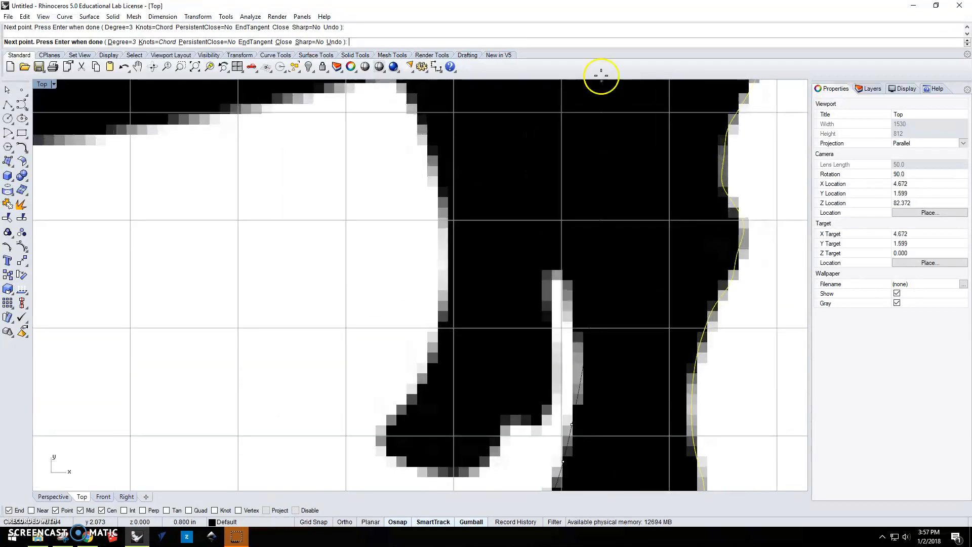
pyautogui.click(581, 365)
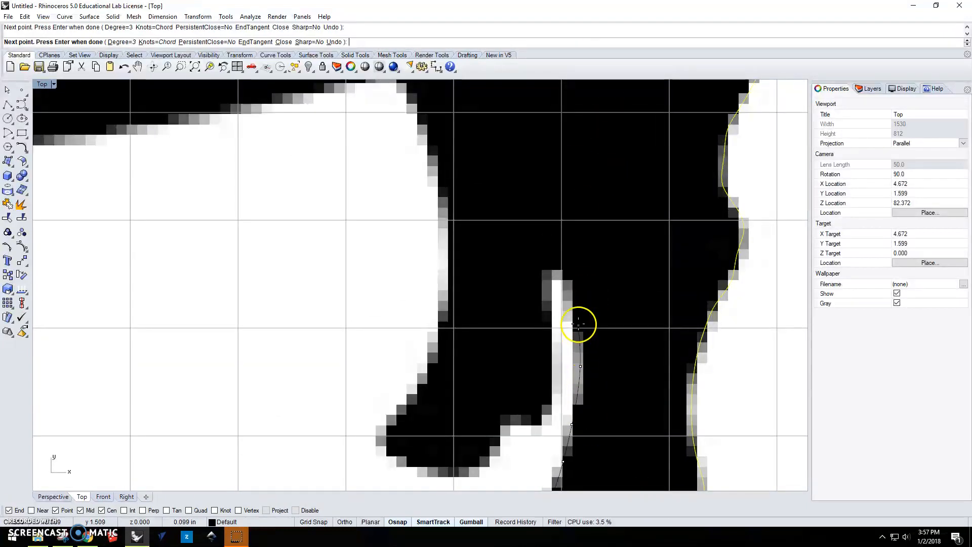
pyautogui.click(566, 287)
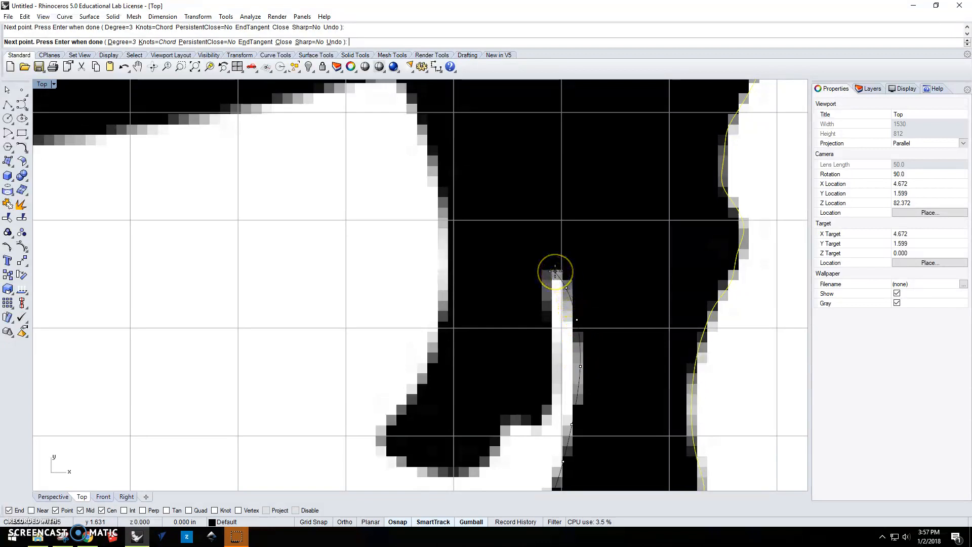
pyautogui.rightClick(555, 273)
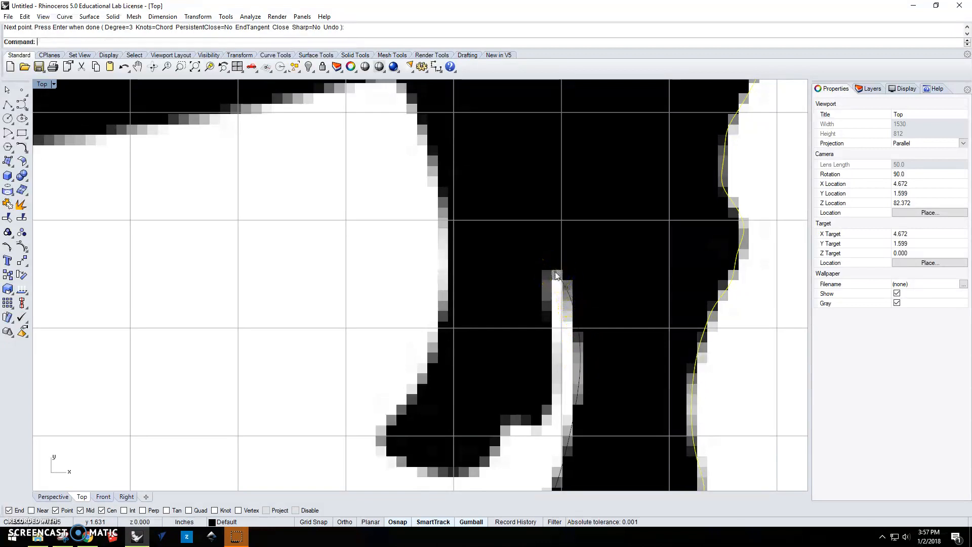
# Start another interpolated curve at the top of the gap and trace down the back edge of the other hind leg.
pyautogui.rightClick(554, 303)
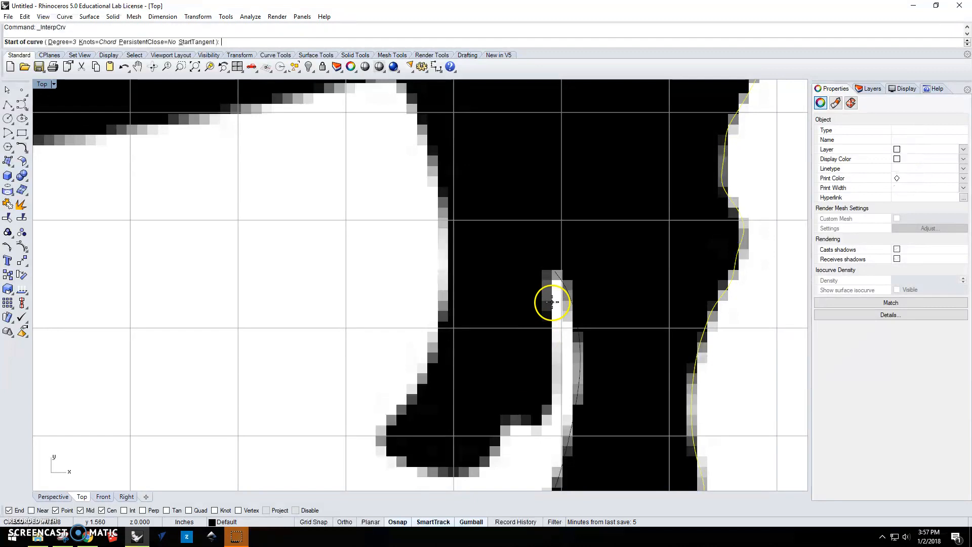
pyautogui.click(555, 273)
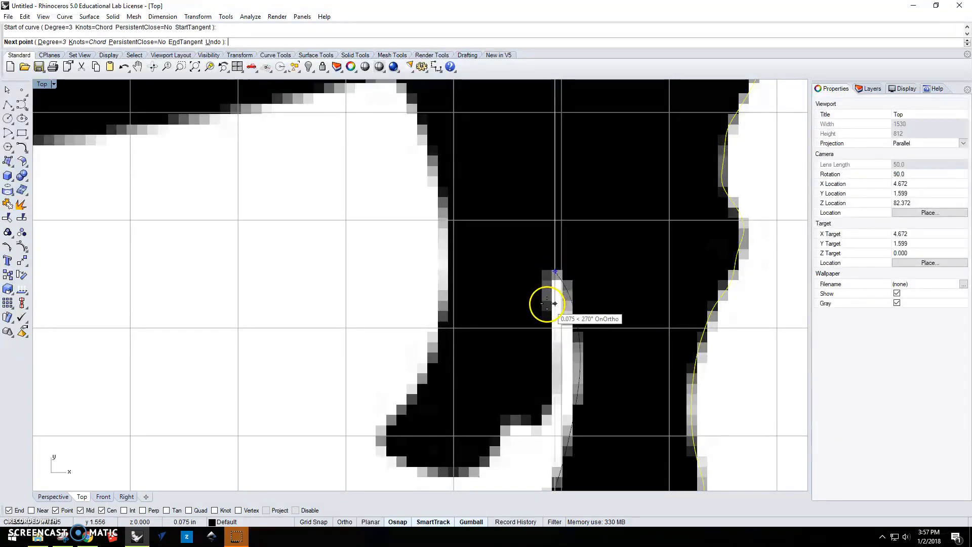
pyautogui.scroll(2, 546, 301)
pyautogui.click(552, 309)
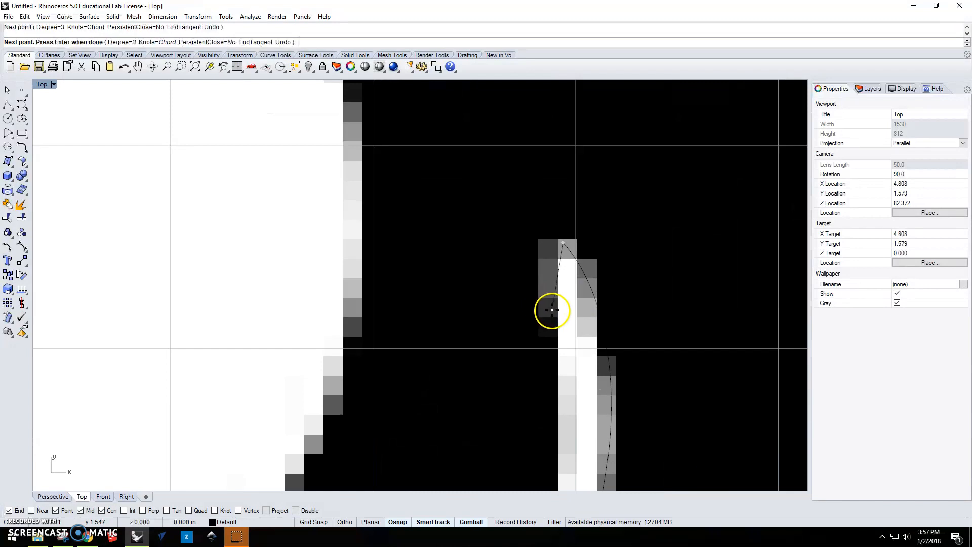
pyautogui.scroll(-4, 553, 372)
pyautogui.moveTo(557, 374); pyautogui.dragTo(564, 249, button='right')
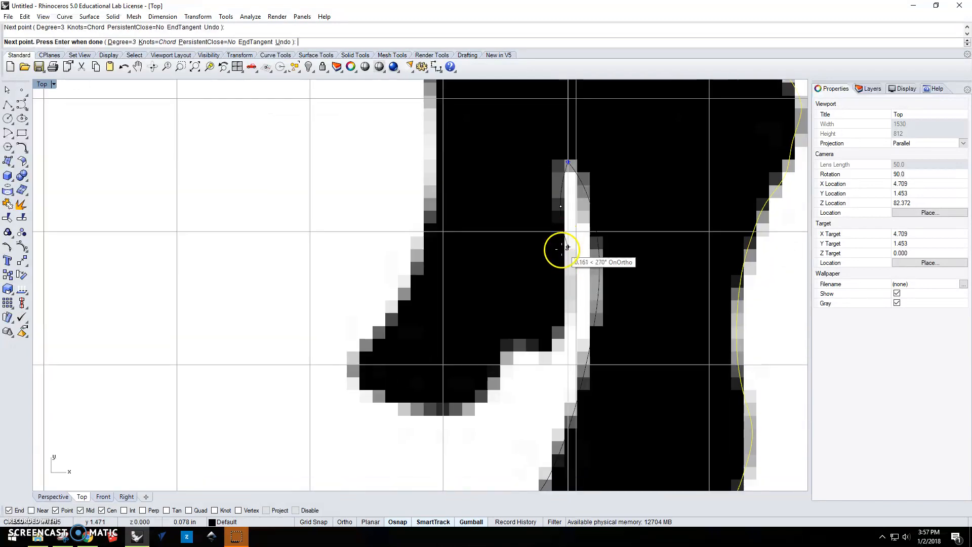
pyautogui.click(558, 303)
pyautogui.click(554, 331)
# Trace the curve around the step above the second hind hoof and down its heel.
pyautogui.click(540, 343)
pyautogui.click(522, 344)
pyautogui.click(510, 348)
pyautogui.click(501, 362)
pyautogui.click(494, 378)
pyautogui.click(481, 395)
# Continue the curve along the sole of the second hind hoof and around its toe.
pyautogui.click(463, 403)
pyautogui.click(432, 404)
pyautogui.click(397, 402)
pyautogui.click(369, 392)
pyautogui.click(357, 384)
pyautogui.click(357, 369)
# Trace the curve from the toe up the front edge of the second hind leg's lower part.
pyautogui.click(363, 353)
pyautogui.click(381, 332)
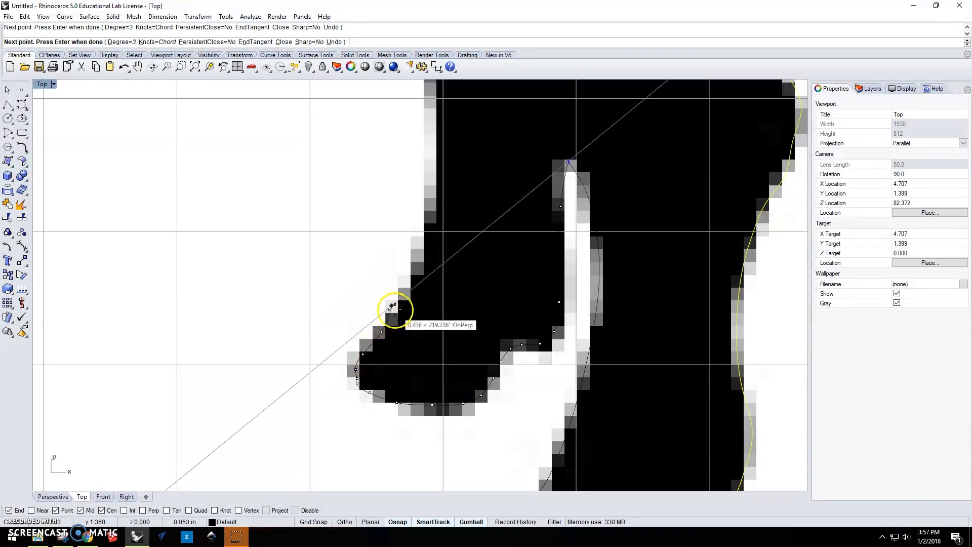
pyautogui.click(407, 293)
pyautogui.click(421, 256)
pyautogui.click(432, 203)
pyautogui.click(433, 161)
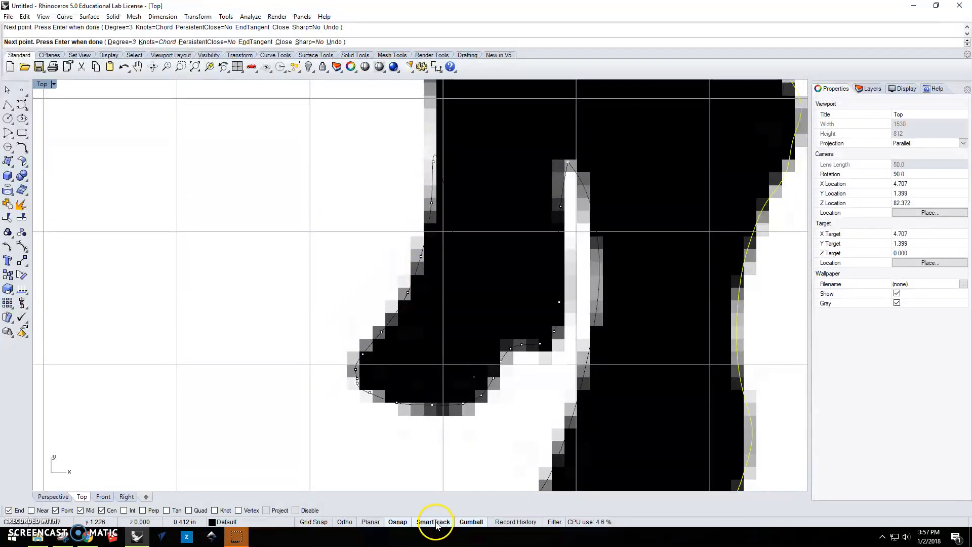
# Continue the curve up the front of the hind leg's thigh and around the corner where it meets the belly.
pyautogui.moveTo(462, 113); pyautogui.dragTo(495, 363, button='right')
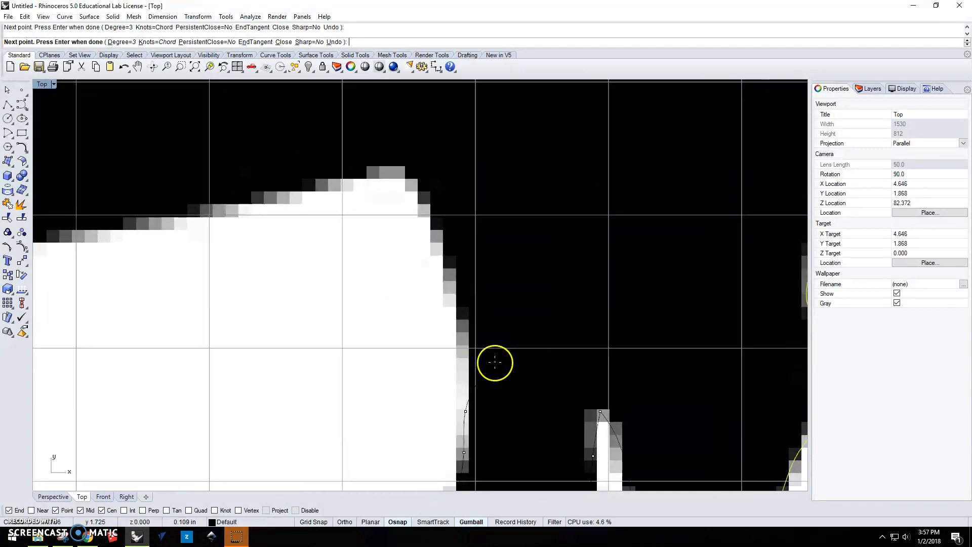
pyautogui.click(461, 314)
pyautogui.click(449, 260)
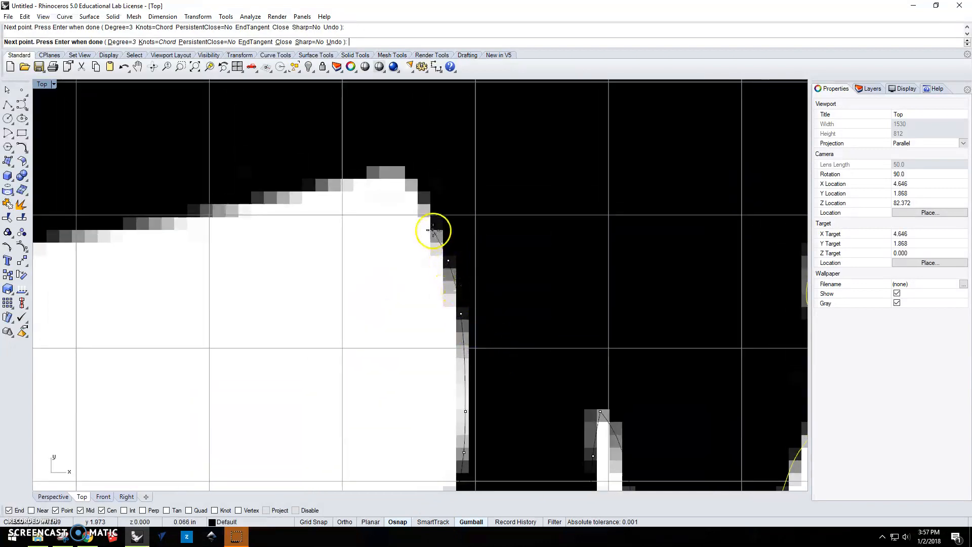
pyautogui.click(422, 206)
pyautogui.click(413, 180)
pyautogui.click(390, 171)
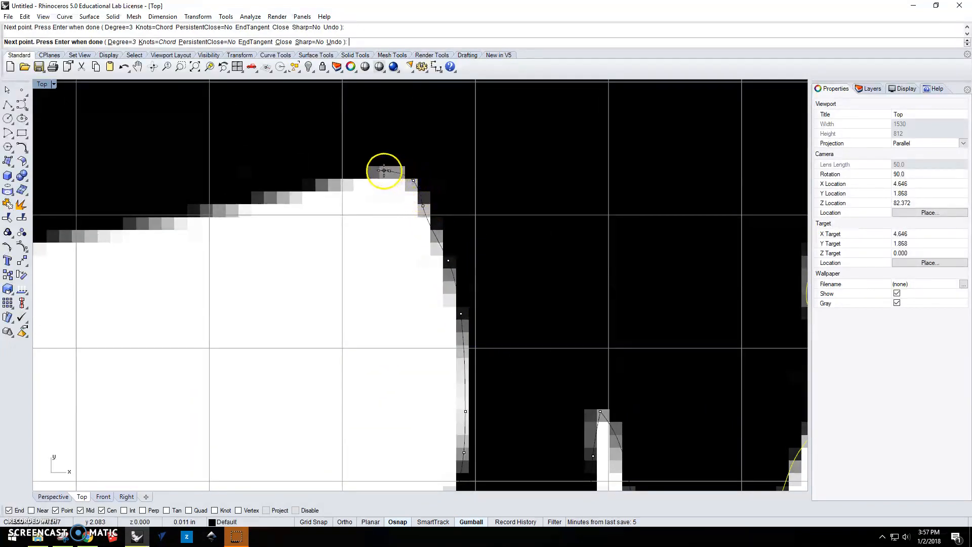
# Trace the curve along the underside of the belly from the hind leg to the corner at the front leg.
pyautogui.click(334, 185)
pyautogui.scroll(-8, 328, 189)
pyautogui.moveTo(328, 189); pyautogui.dragTo(608, 293, button='right')
pyautogui.click(545, 306)
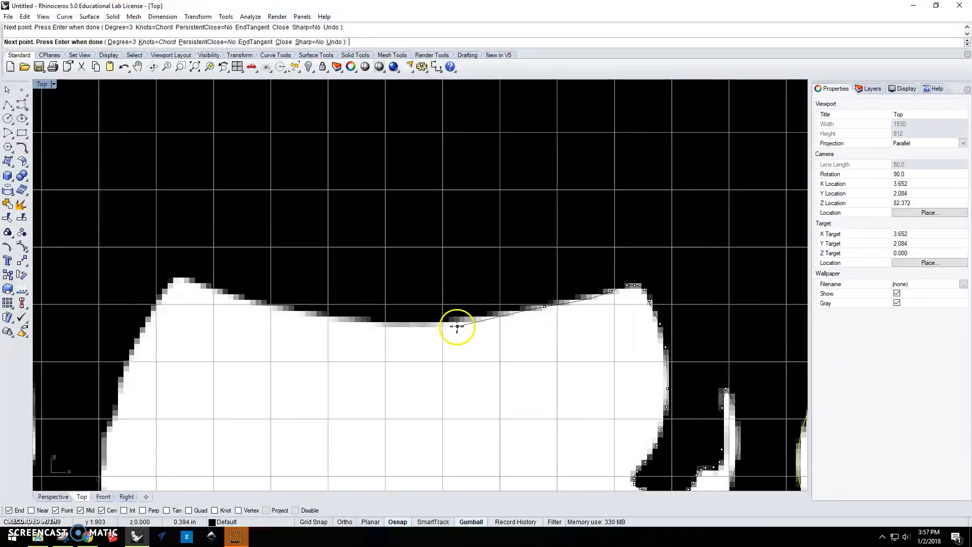
pyautogui.click(429, 322)
pyautogui.click(341, 321)
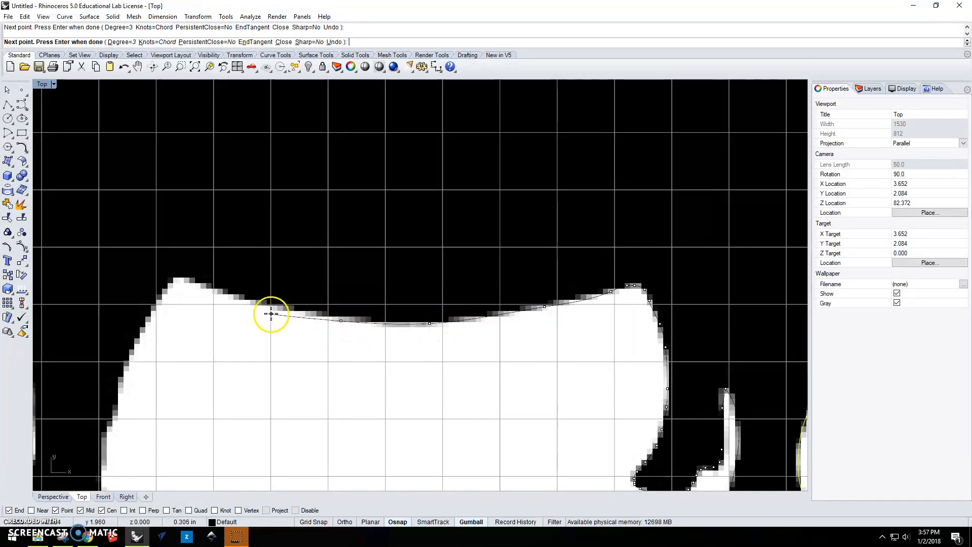
pyautogui.click(263, 305)
pyautogui.click(216, 291)
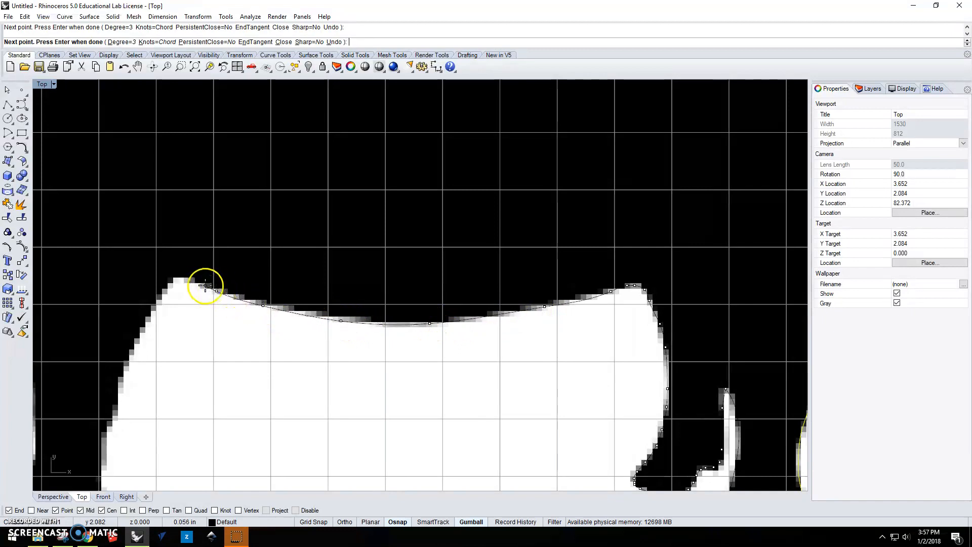
pyautogui.click(190, 282)
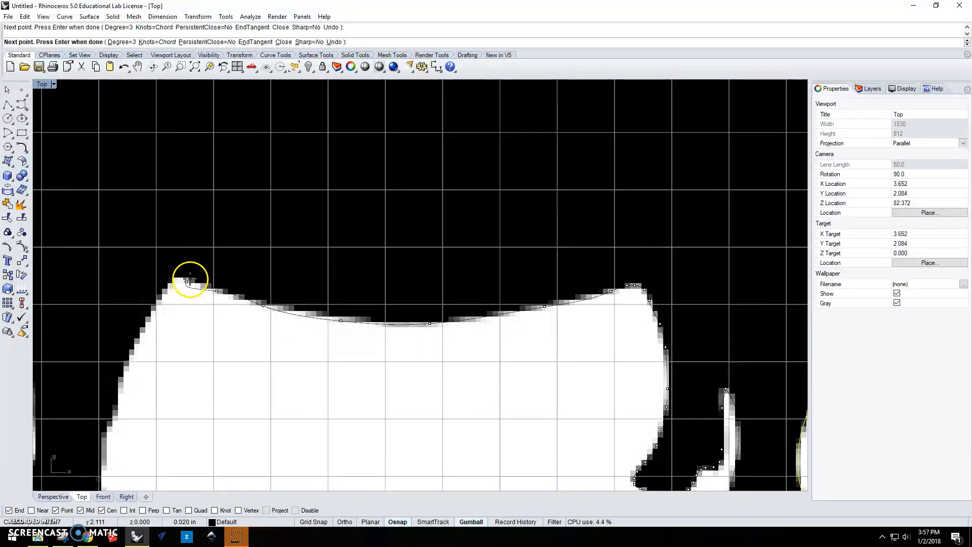
# Continue the curve around the corner where the belly meets the front leg and start down the leg's rear edge.
pyautogui.scroll(5, 189, 282)
pyautogui.click(388, 261)
pyautogui.click(374, 267)
pyautogui.click(366, 277)
pyautogui.click(336, 328)
pyautogui.scroll(-5, 318, 369)
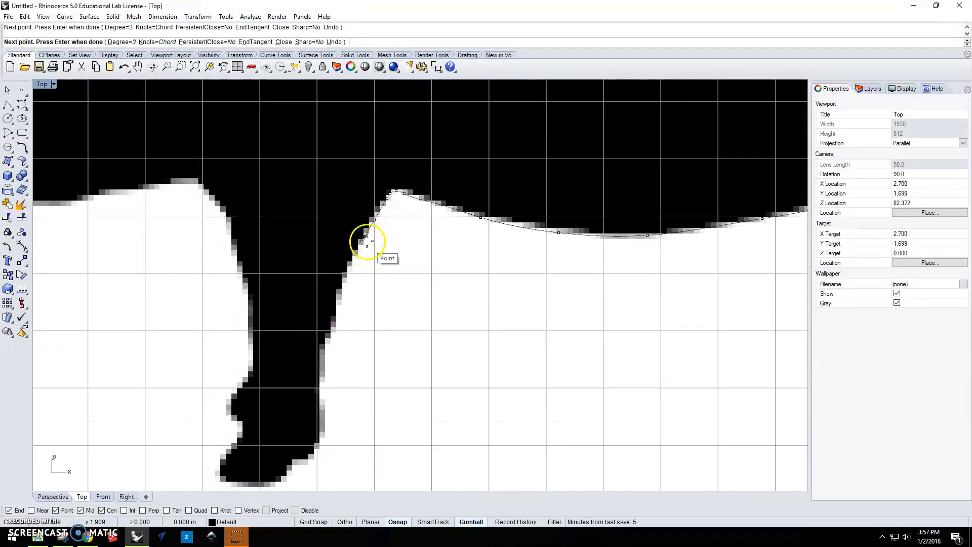
# Trace the upper rear edge of the front leg downward and end the interpolated curve partway down the leg.
pyautogui.click(357, 255)
pyautogui.click(342, 280)
pyautogui.click(335, 315)
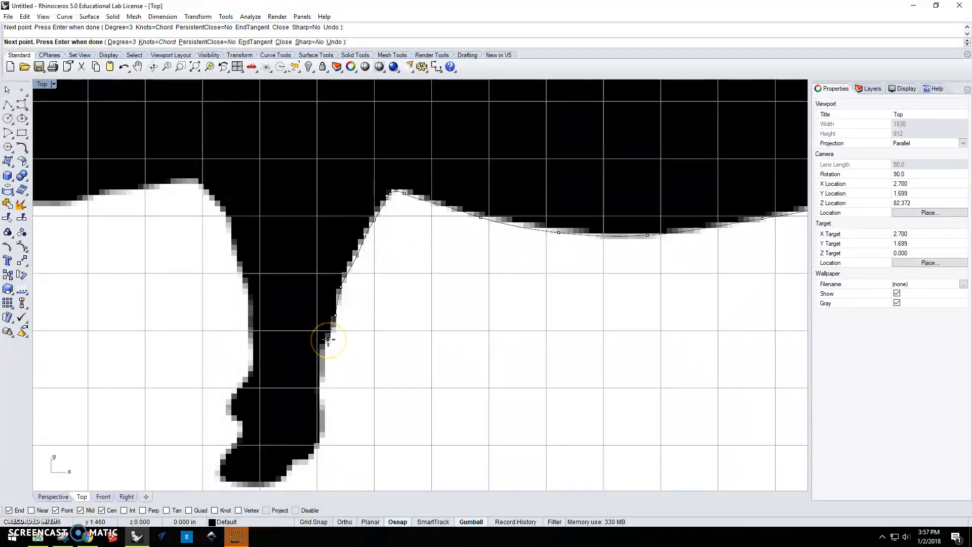
pyautogui.press('Return')
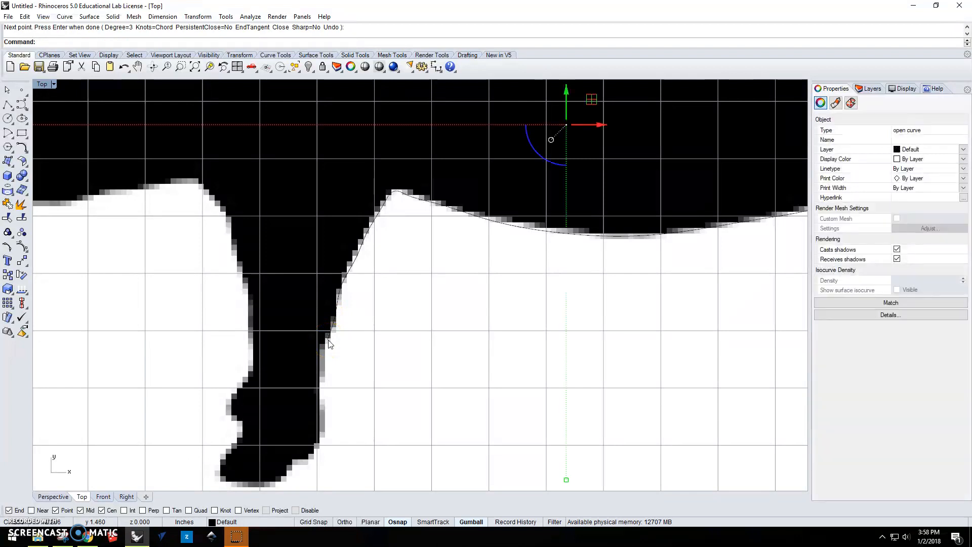
pyautogui.scroll(-5, 329, 343)
pyautogui.click(743, 298)
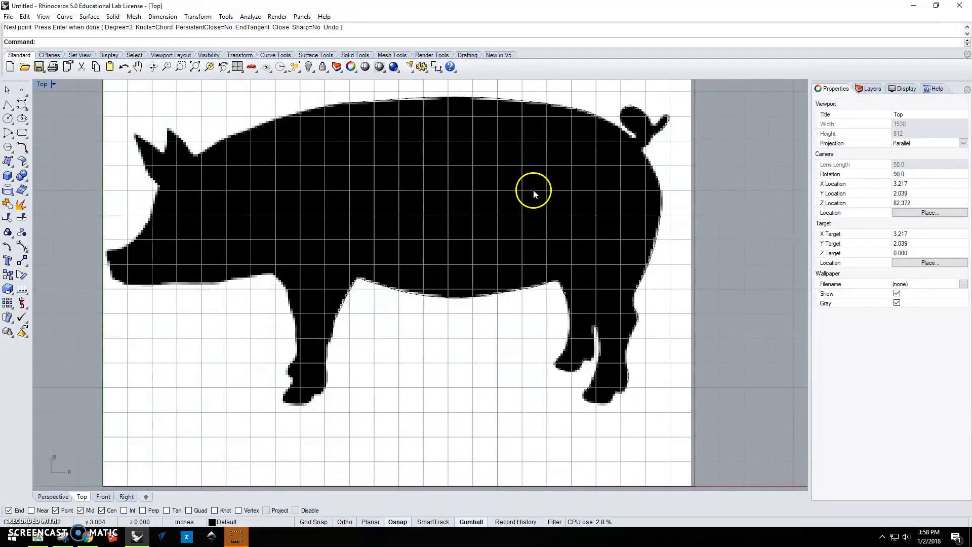
# Hide the background bitmap with BackgroundBitmap so that only the traced curves show.
pyautogui.write('BackgroundBitmap')
pyautogui.press('Return')
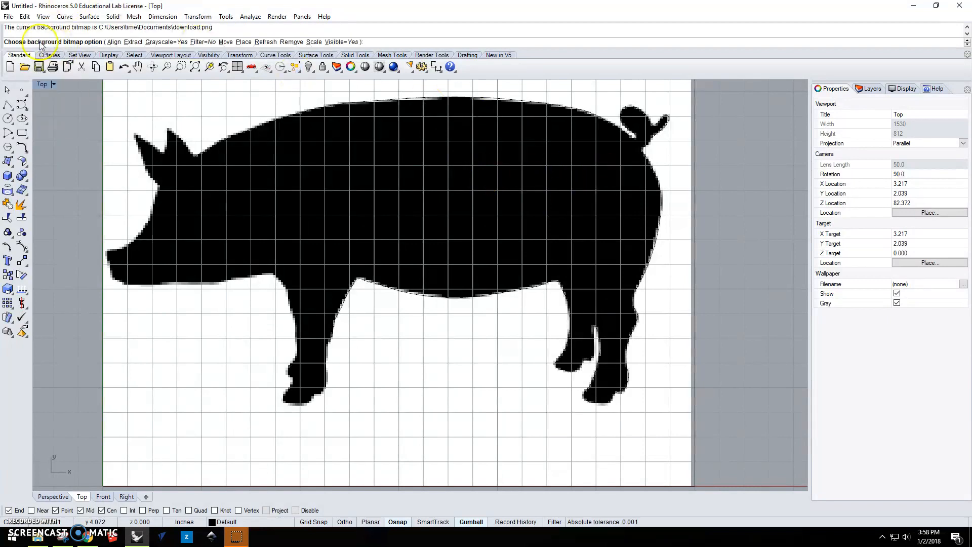
pyautogui.click(345, 43)
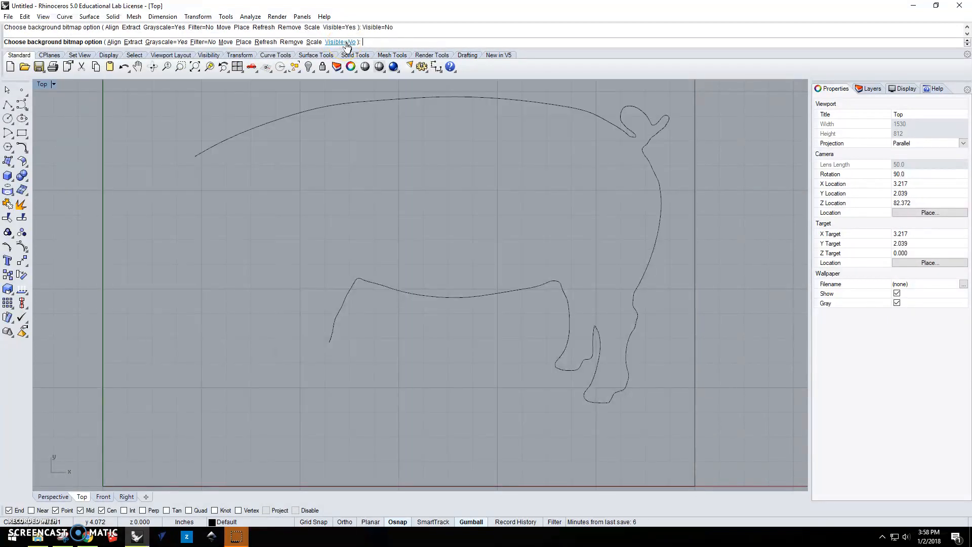
pyautogui.scroll(-2, 511, 289)
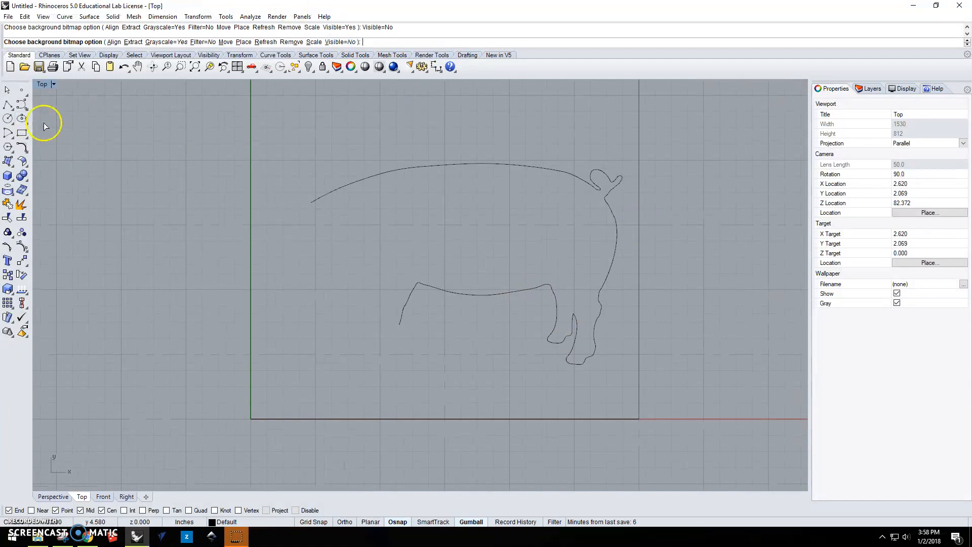
pyautogui.rightClick(598, 245)
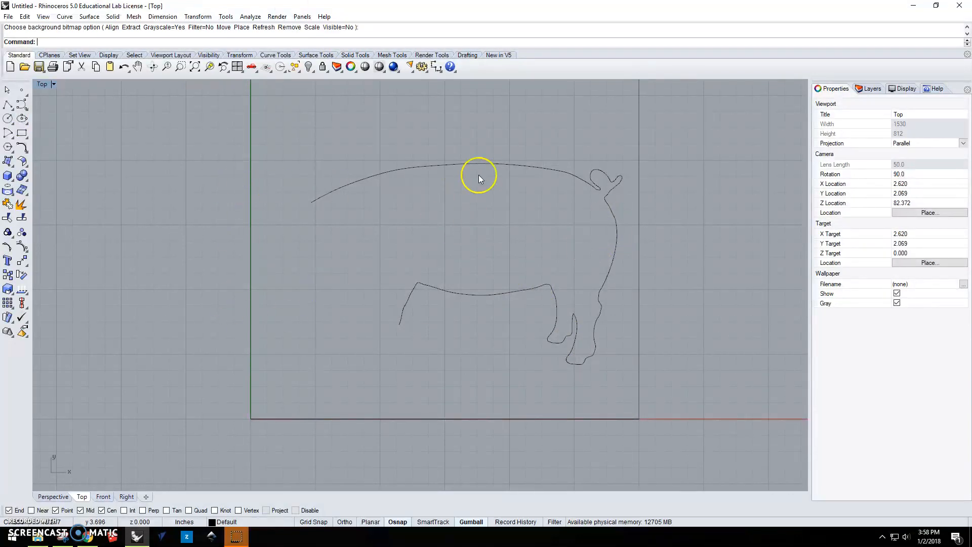
# Select the traced pig outline segments and join them into one open curve.
pyautogui.click(520, 164)
pyautogui.click(574, 357)
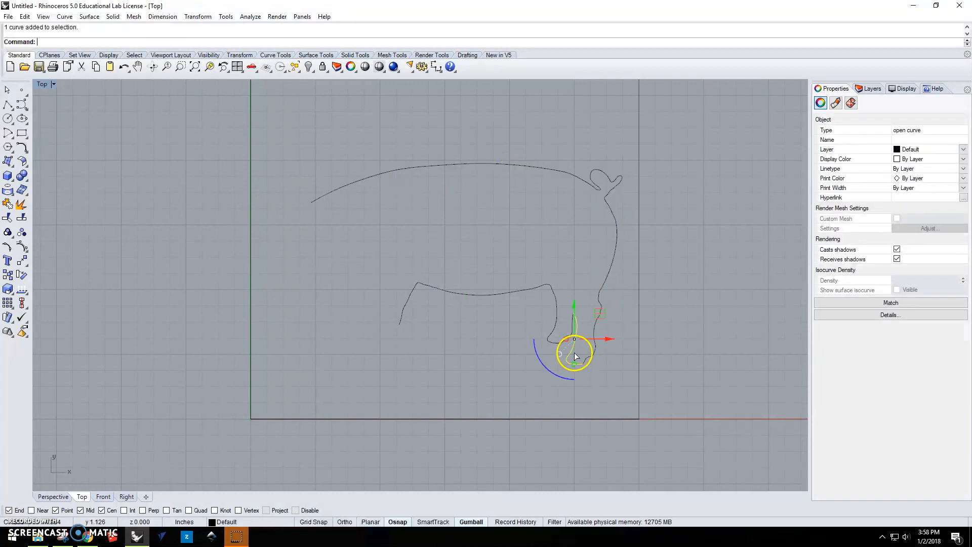
pyautogui.click(555, 344)
pyautogui.click(587, 382)
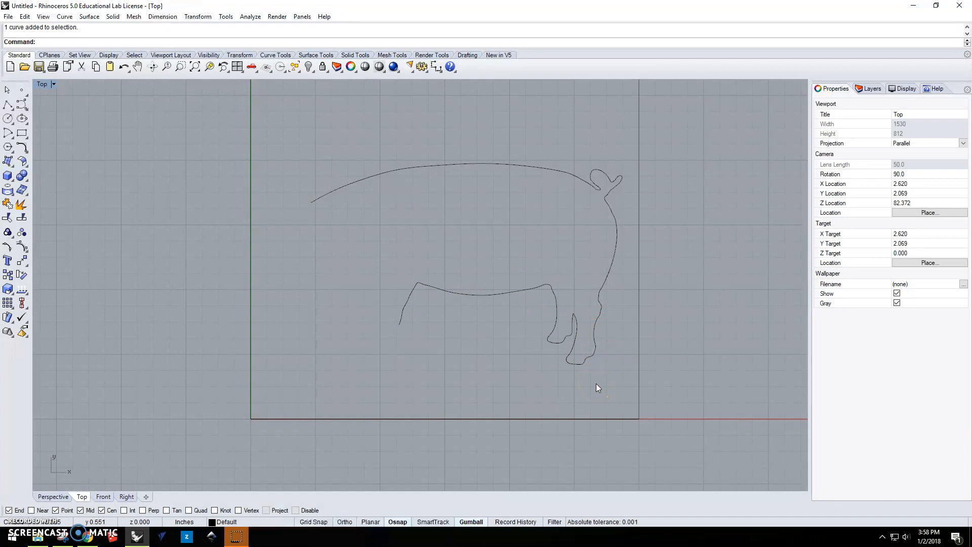
pyautogui.hotkey('ctrl', 'a')
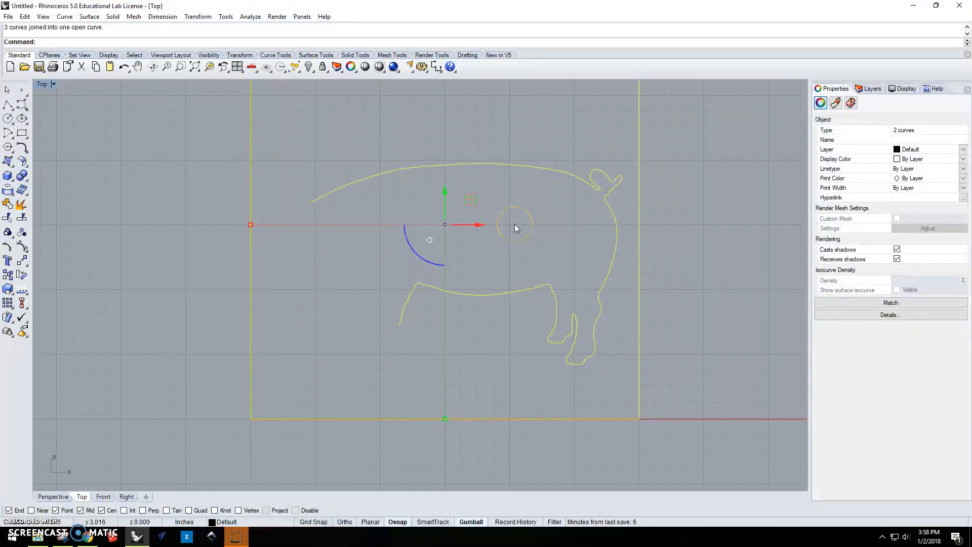
pyautogui.scroll(-2, 514, 224)
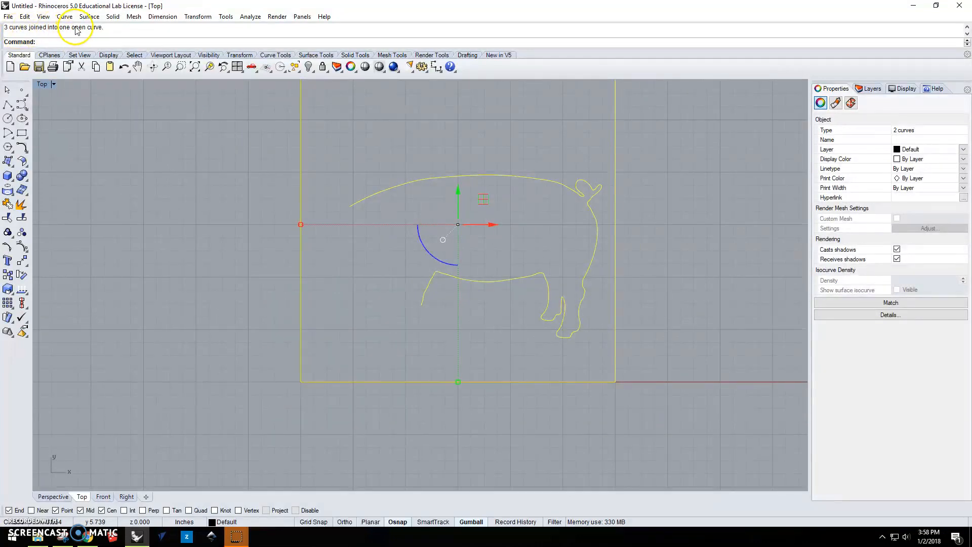
pyautogui.click(364, 244)
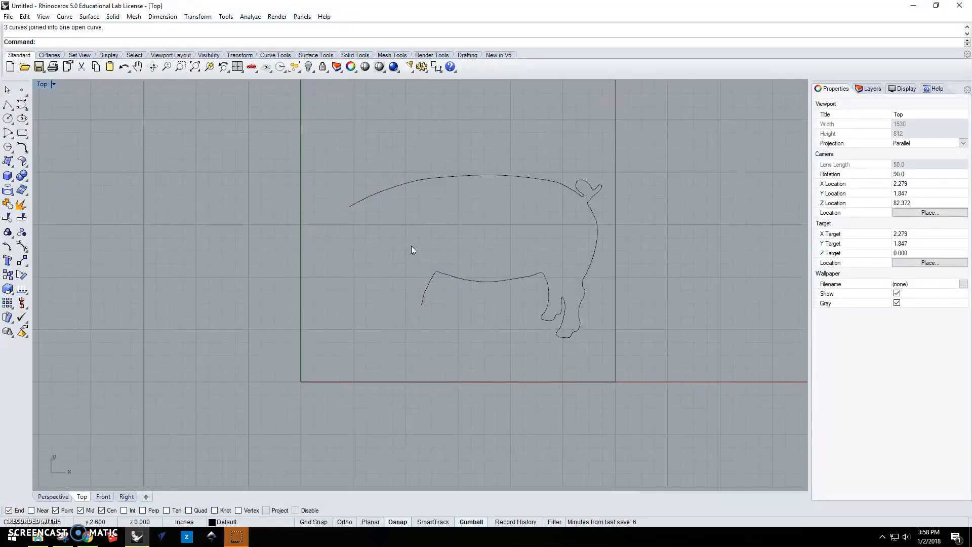
# Make the background bitmap of the pig visible again behind the joined curve.
pyautogui.click(525, 178)
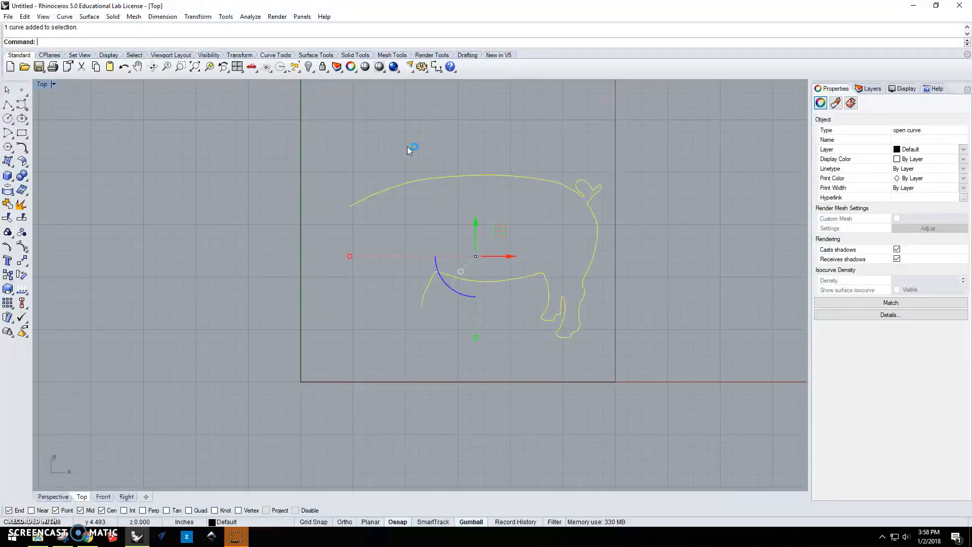
pyautogui.press('Return')
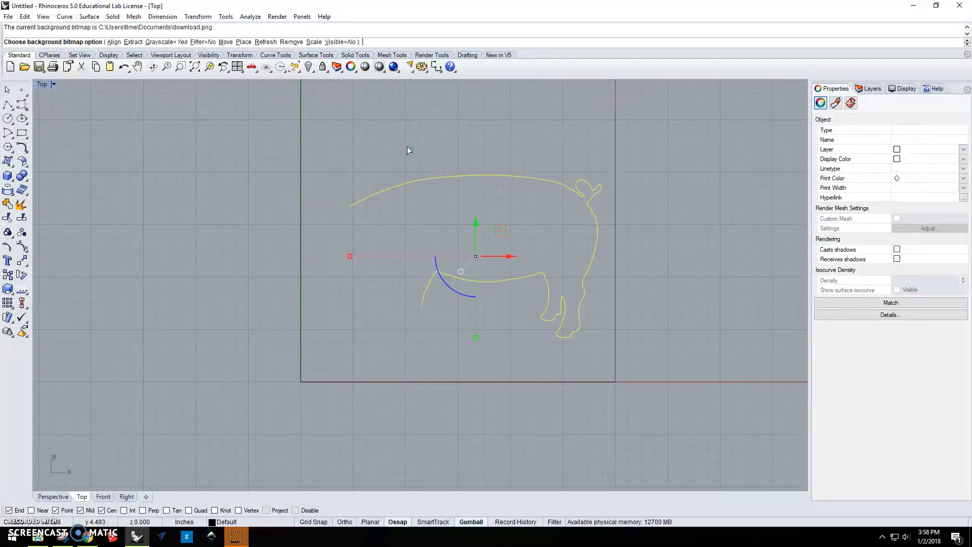
pyautogui.click(391, 130)
pyautogui.click(343, 42)
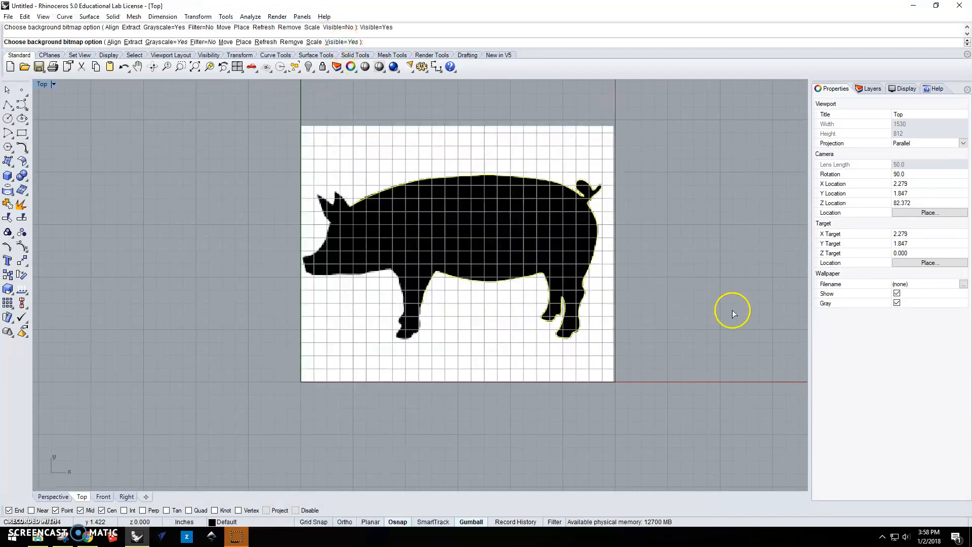
pyautogui.click(579, 193)
pyautogui.click(657, 147)
# Turn on the control points of the joined pig outline with PointsOn.
pyautogui.click(557, 187)
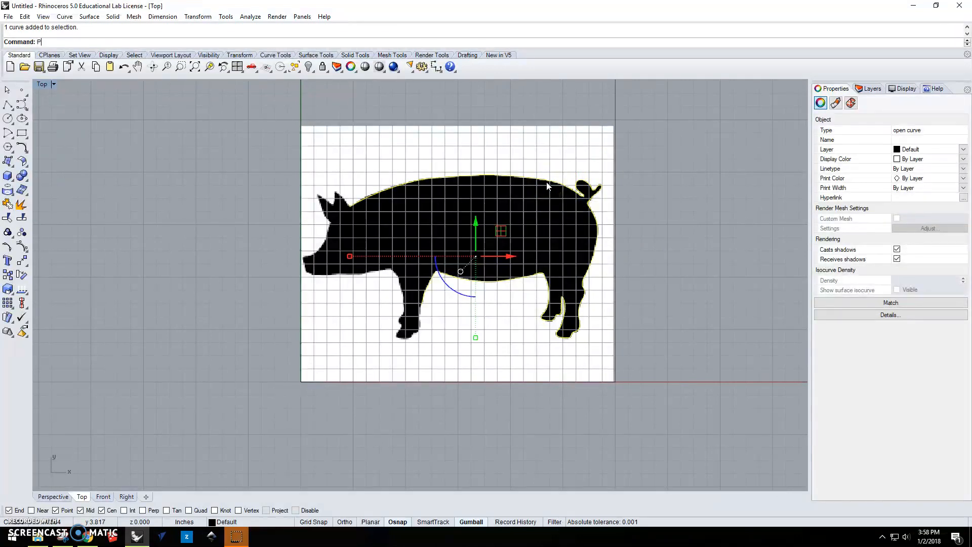
pyautogui.write('PointsOn')
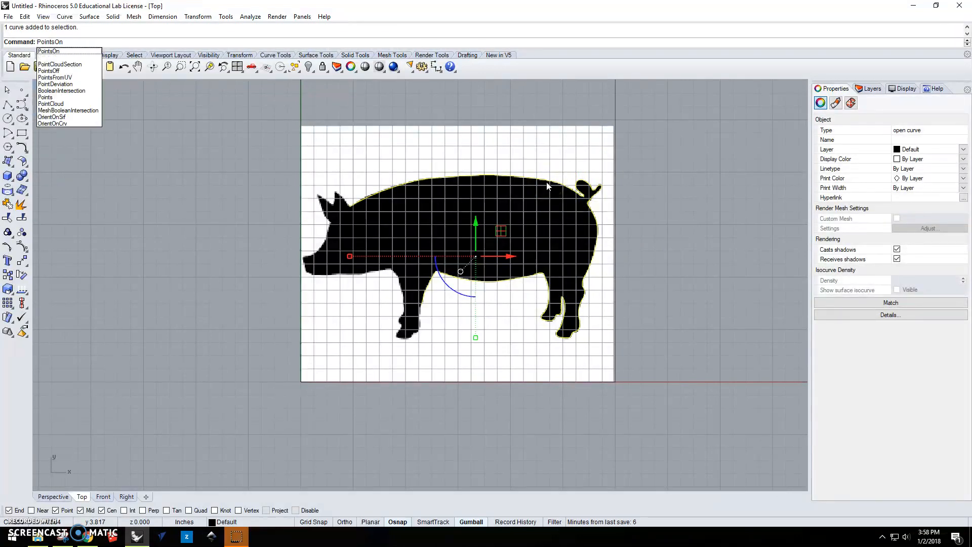
pyautogui.press('Return')
pyautogui.scroll(5, 545, 181)
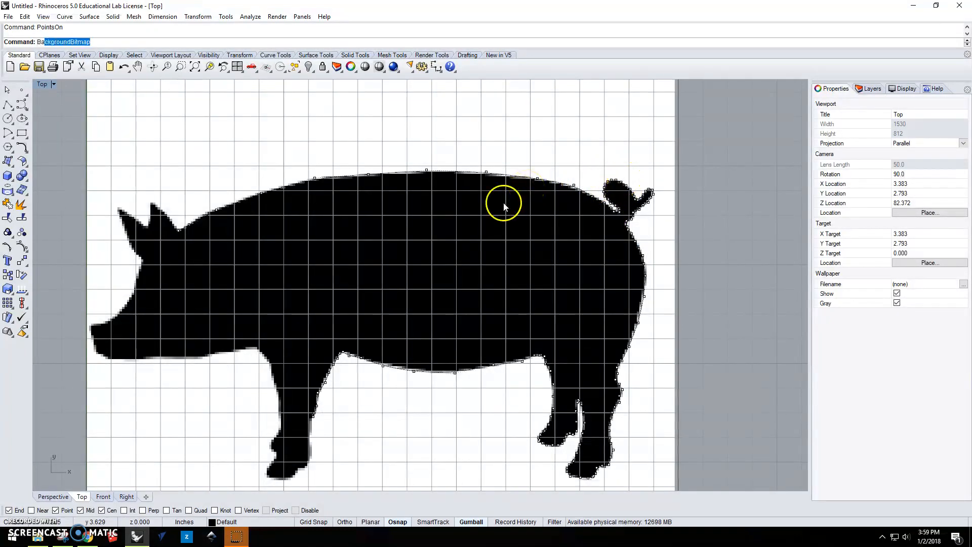
# Set the background bitmap to not visible, leaving the outline and its control points on the grid.
pyautogui.press('Return')
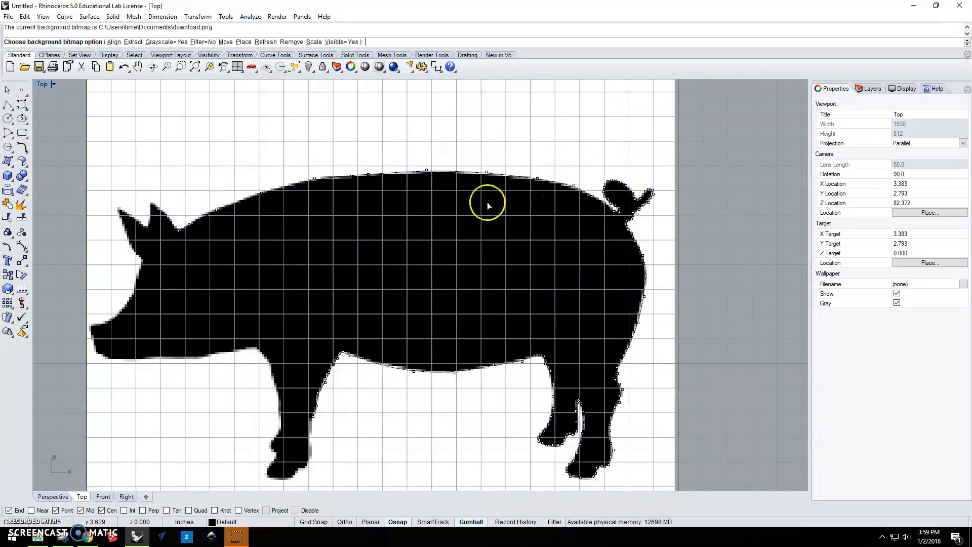
pyautogui.click(351, 42)
pyautogui.press('Return')
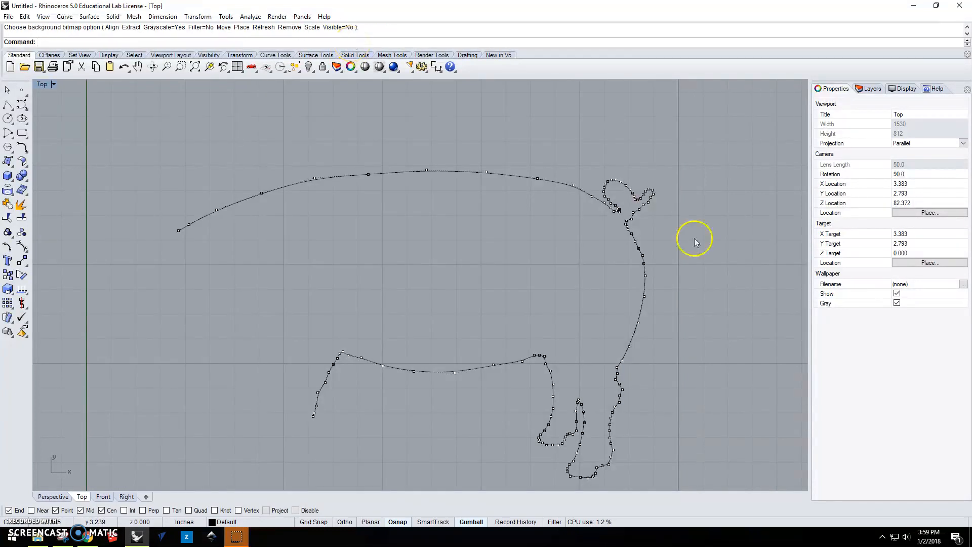
# Try moving a control point on the pig's back freely upward, then undo the moves.
pyautogui.scroll(3, 613, 220)
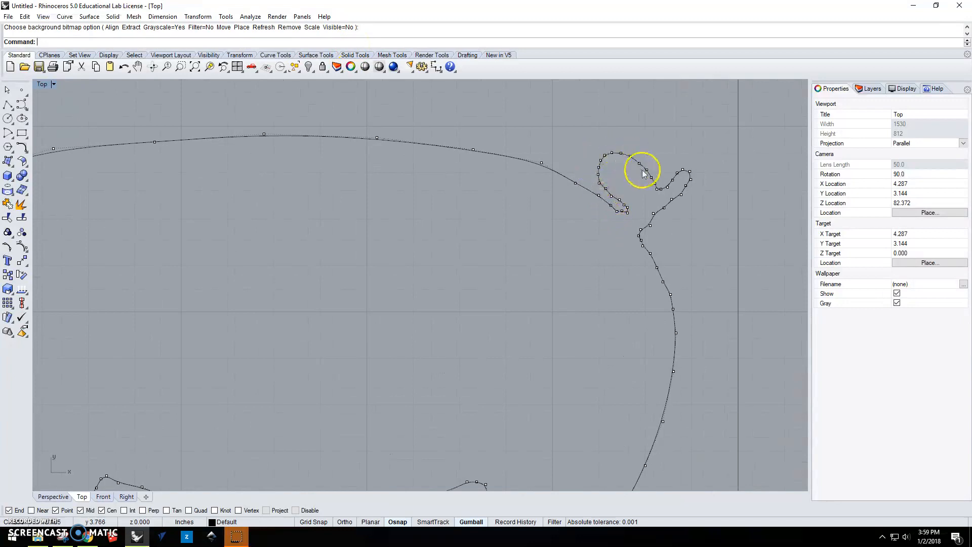
pyautogui.scroll(-4, 567, 317)
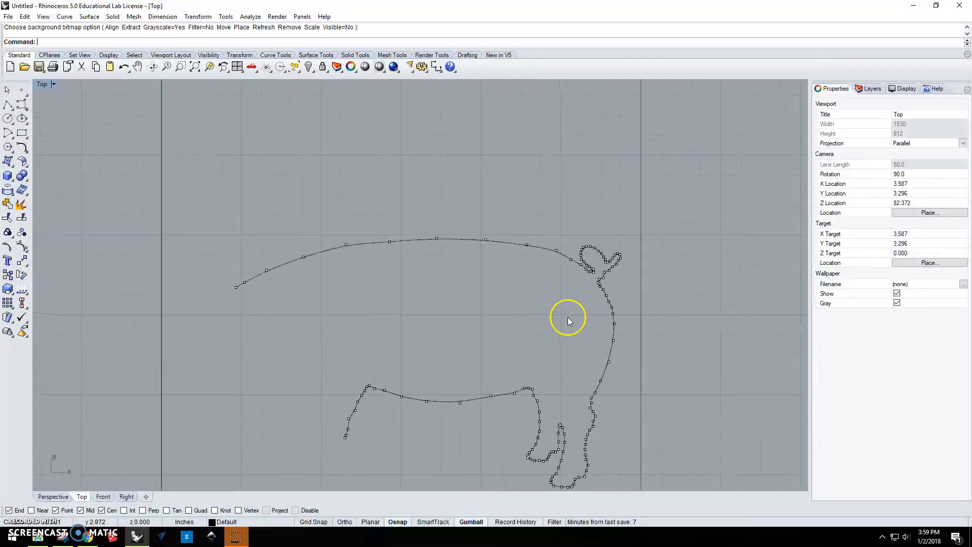
pyautogui.scroll(3, 459, 273)
pyautogui.scroll(2, 390, 251)
pyautogui.click(376, 218)
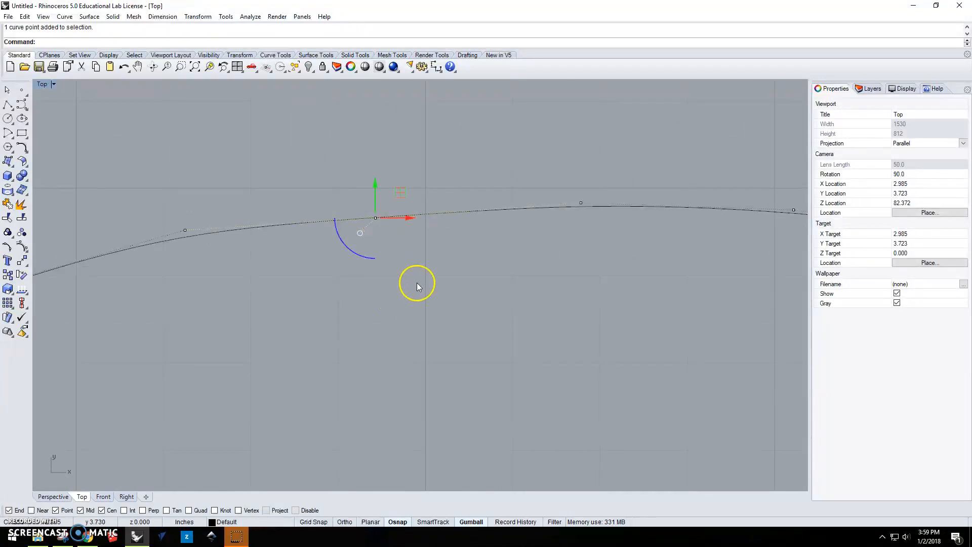
pyautogui.moveTo(378, 218); pyautogui.dragTo(380, 138)
pyautogui.scroll(-4, 446, 239)
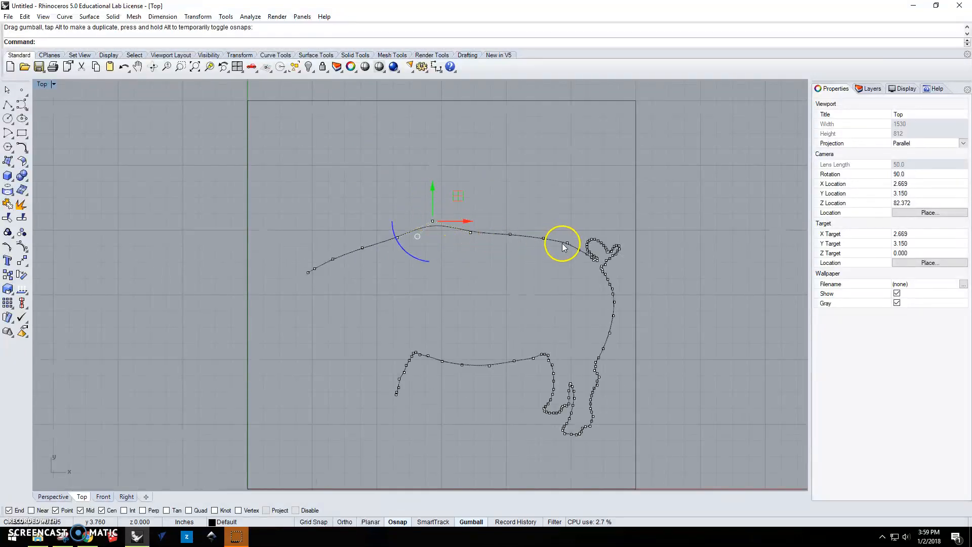
pyautogui.hotkey('ctrl', 'z')
pyautogui.scroll(5, 442, 251)
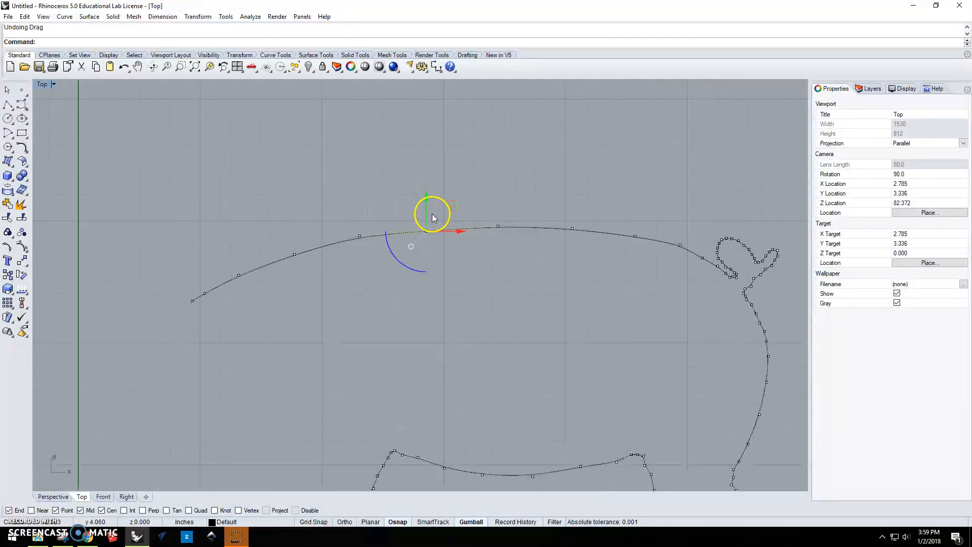
pyautogui.moveTo(425, 236); pyautogui.dragTo(415, 214)
pyautogui.hotkey('ctrl', 'z')
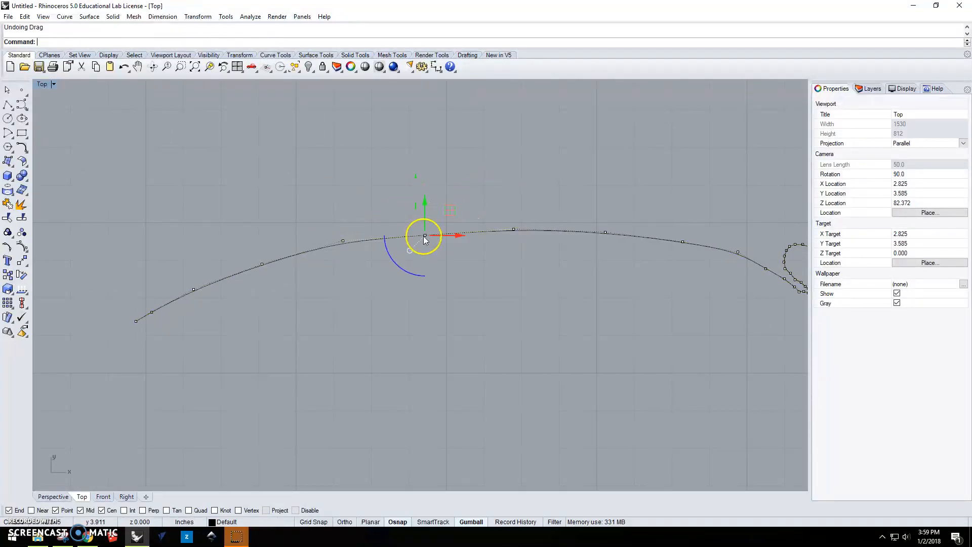
# Move the control point on the front half of the back slightly up and toward the head with the gumball.
pyautogui.click(425, 236)
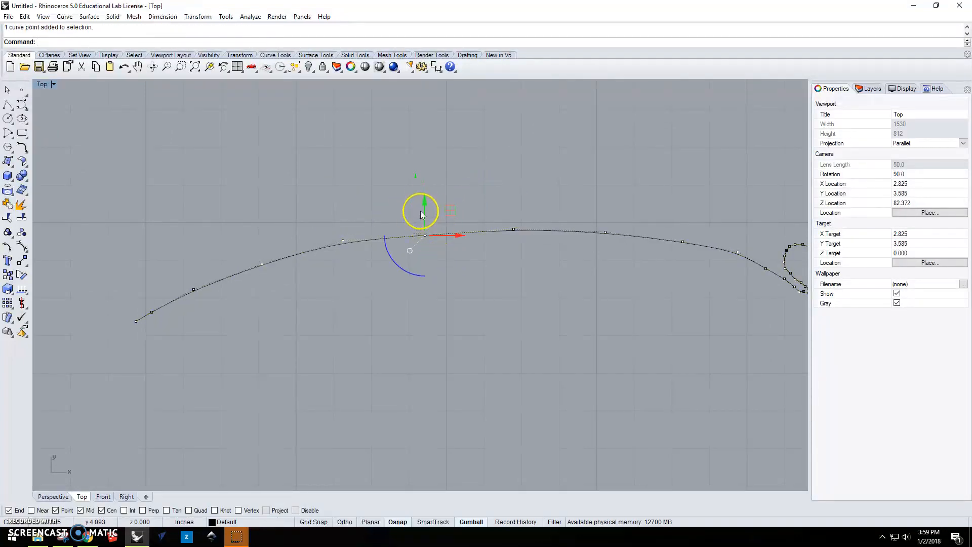
pyautogui.moveTo(426, 201); pyautogui.dragTo(426, 195)
pyautogui.scroll(6, 421, 238)
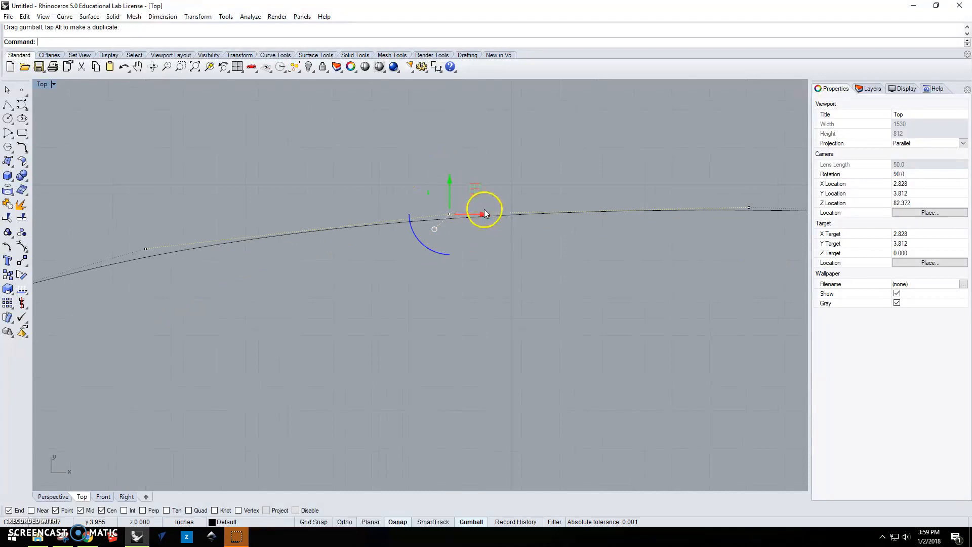
pyautogui.moveTo(484, 212); pyautogui.dragTo(382, 218)
pyautogui.scroll(-5, 456, 246)
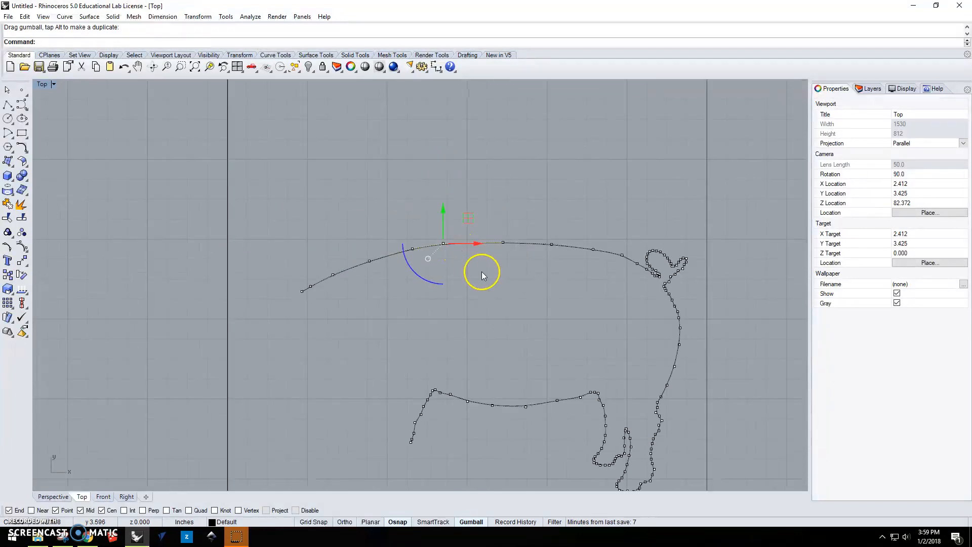
pyautogui.press('Escape')
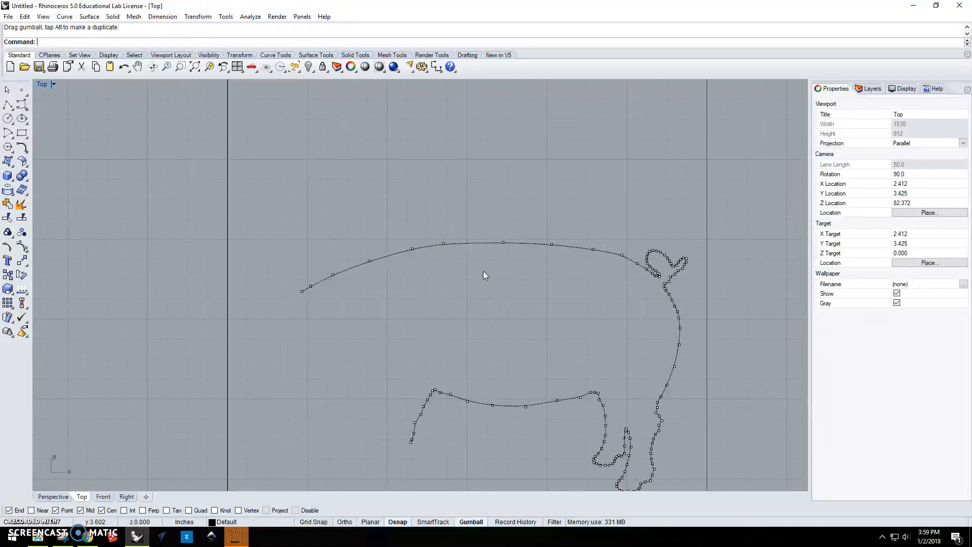
# Turn off the outline's control points with PointsOff.
pyautogui.write('Po')
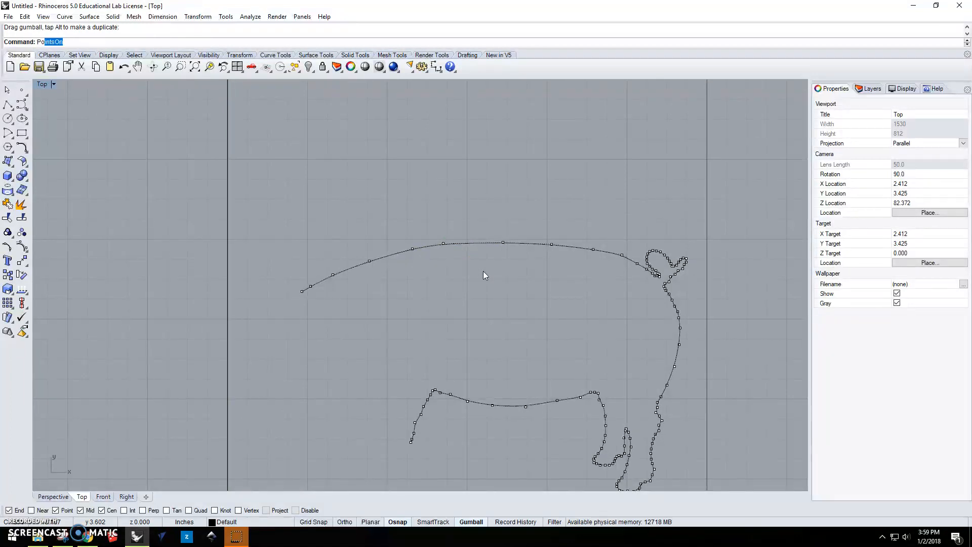
pyautogui.write('intsOff')
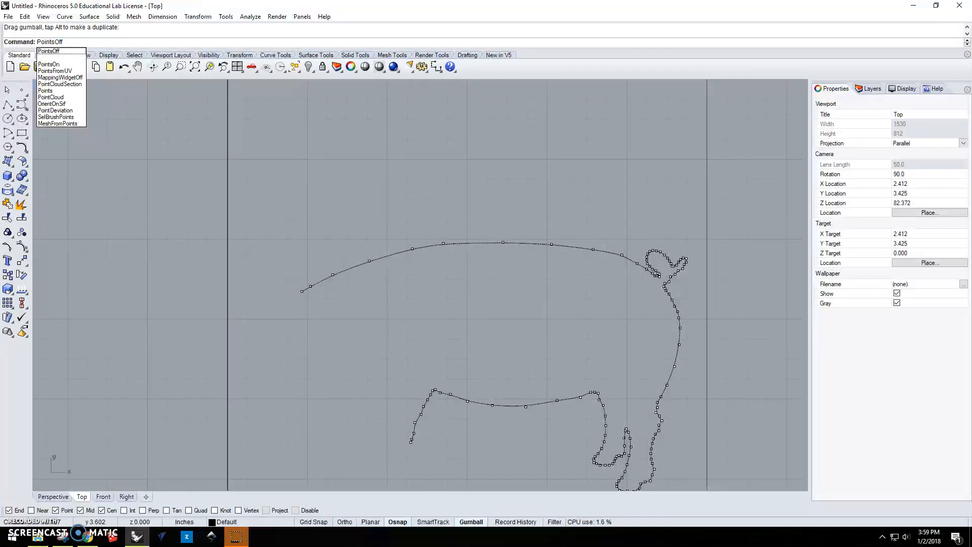
pyautogui.press('Return')
pyautogui.scroll(-6, 507, 275)
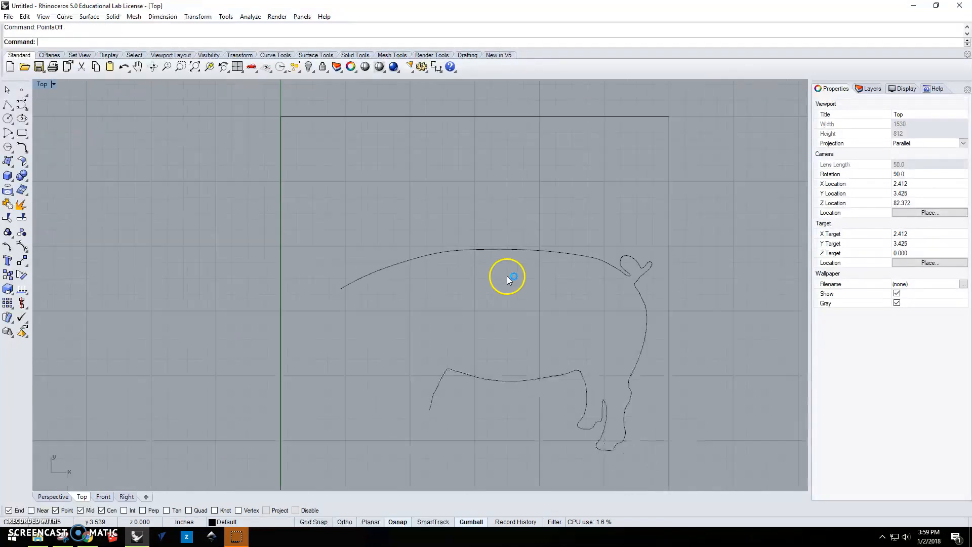